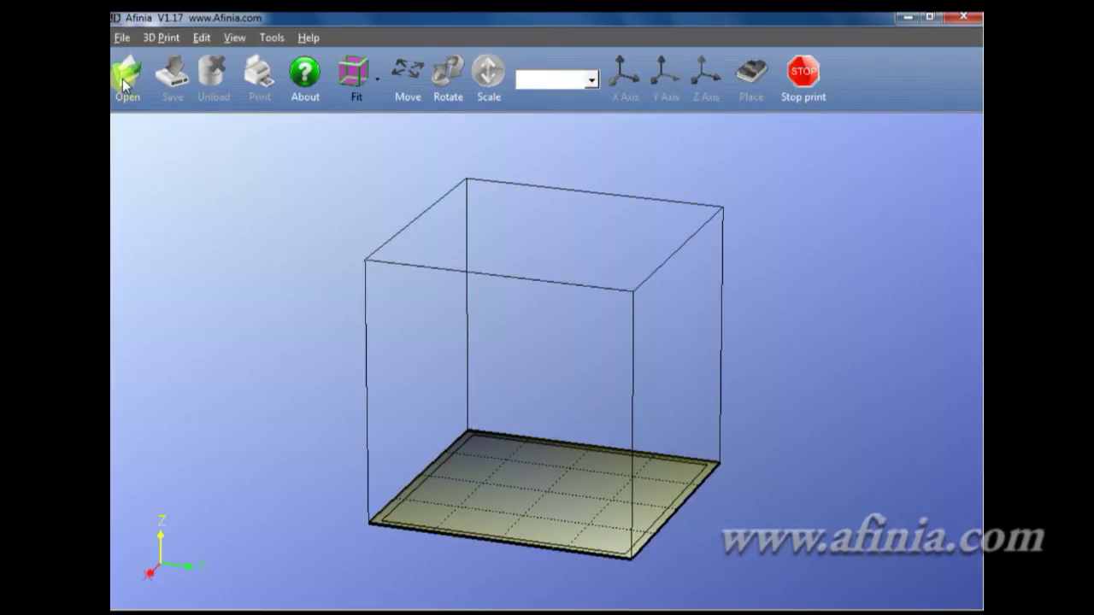
Open Stonehenge3 from the Desktop folder so it loads onto the print platform
click(124, 39)
click(128, 53)
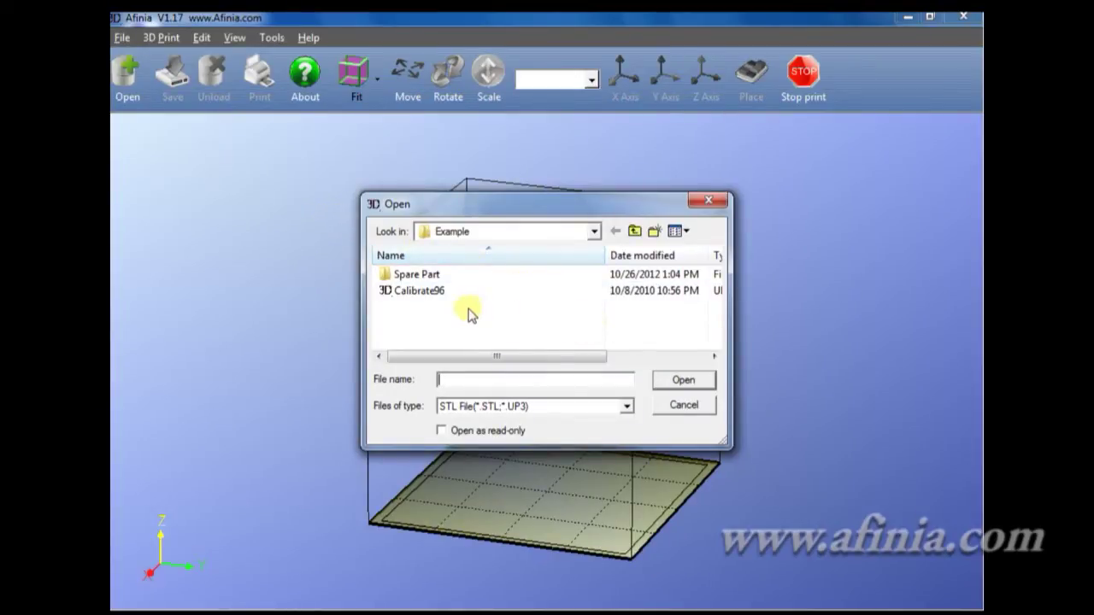
click(593, 232)
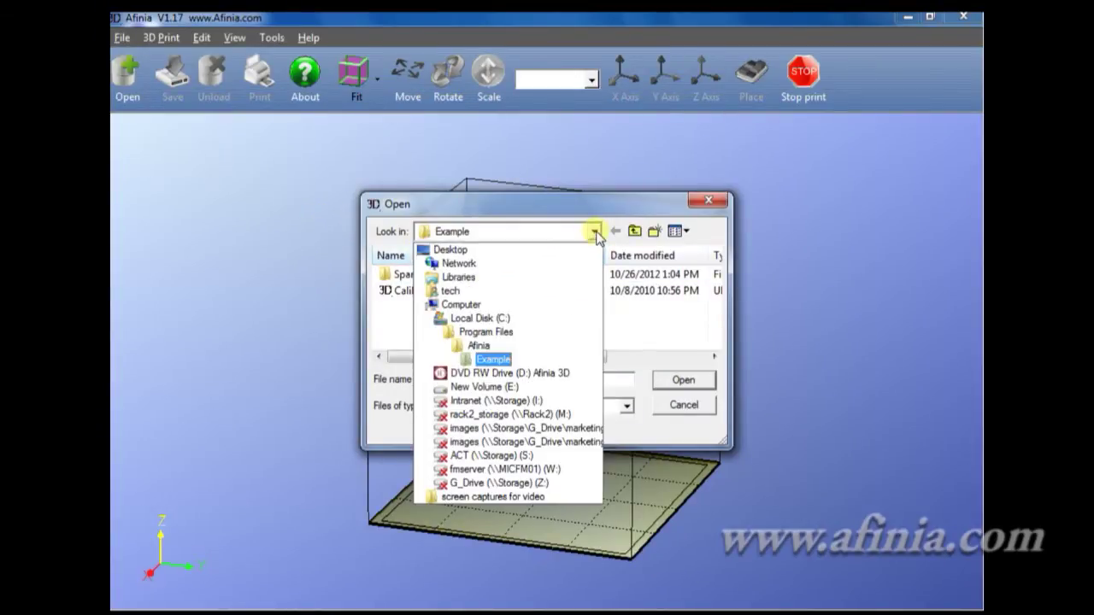
click(462, 252)
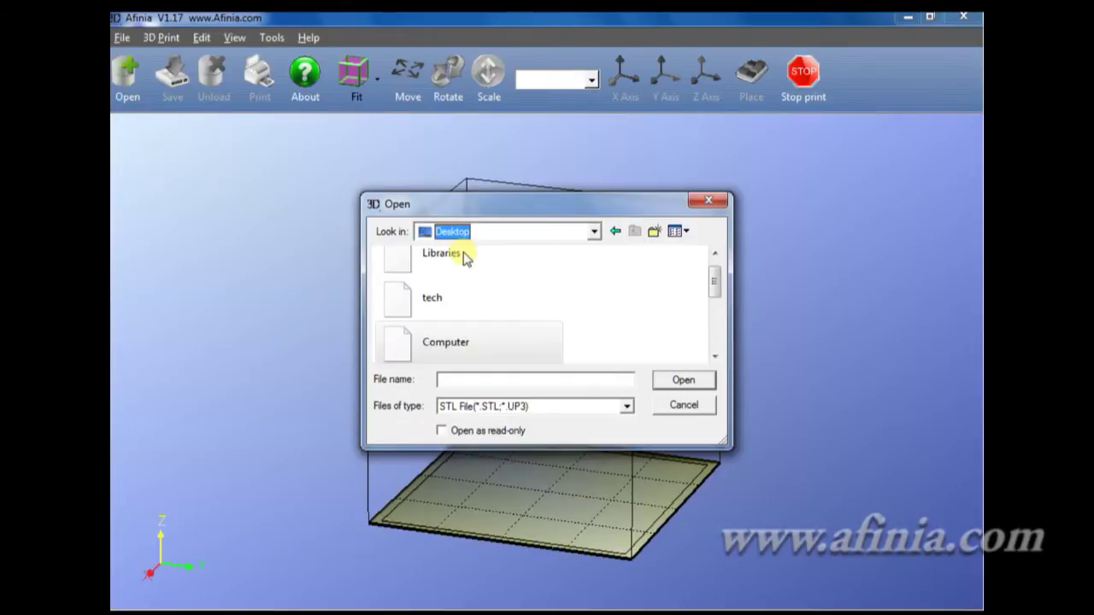
drag(716, 287, 713, 334)
double_click(495, 297)
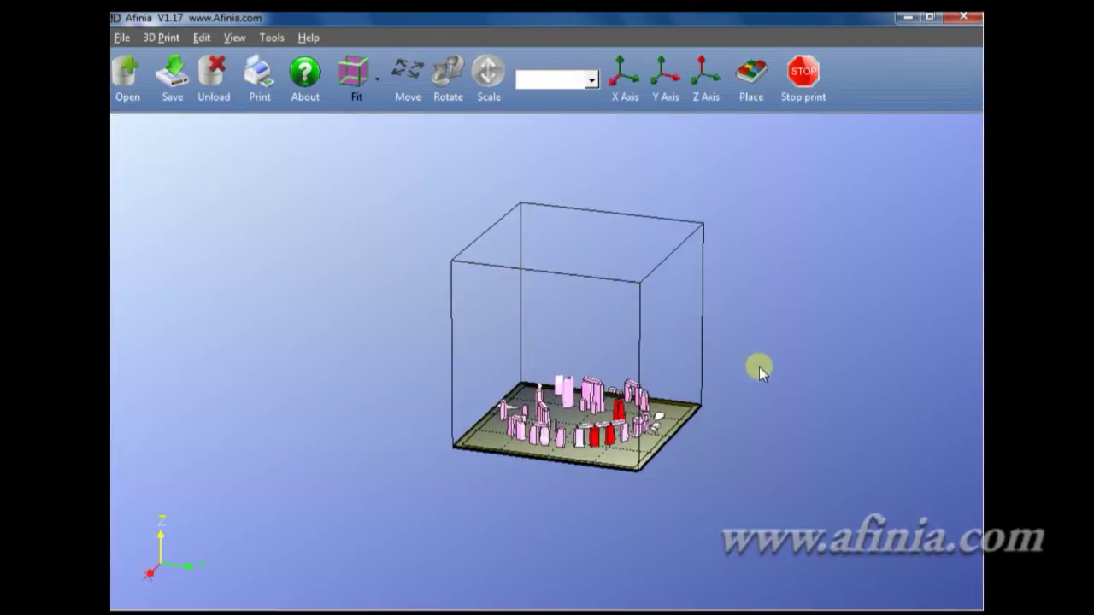
Zoom in on the Stonehenge model and bring up the Edit menu
scroll(759, 367, up, 5)
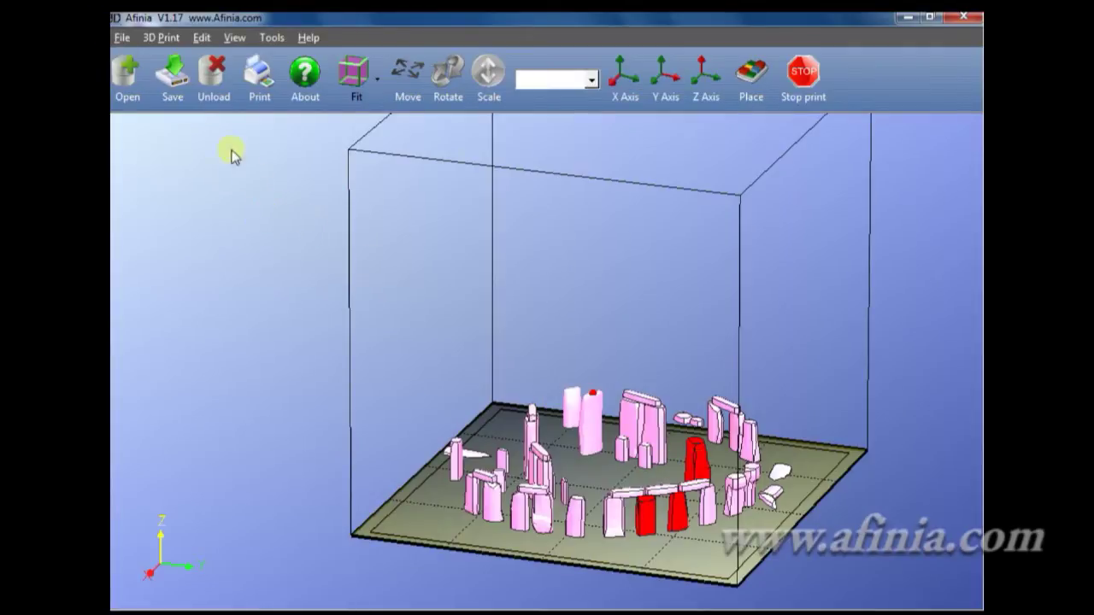
click(203, 38)
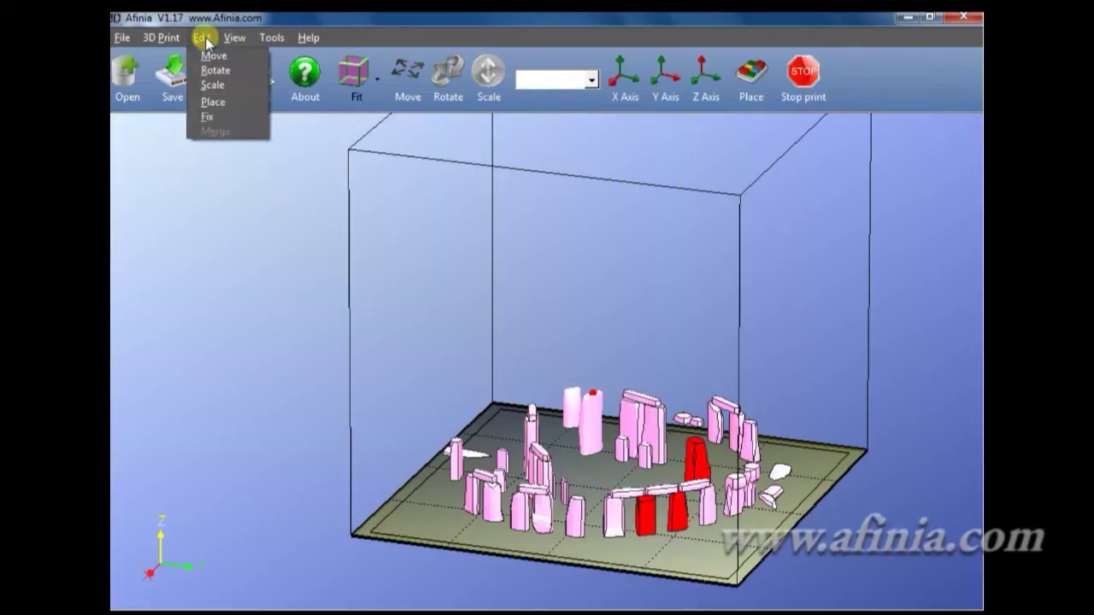
Run Edit > Fix so the red Stonehenge stones turn pink
click(214, 123)
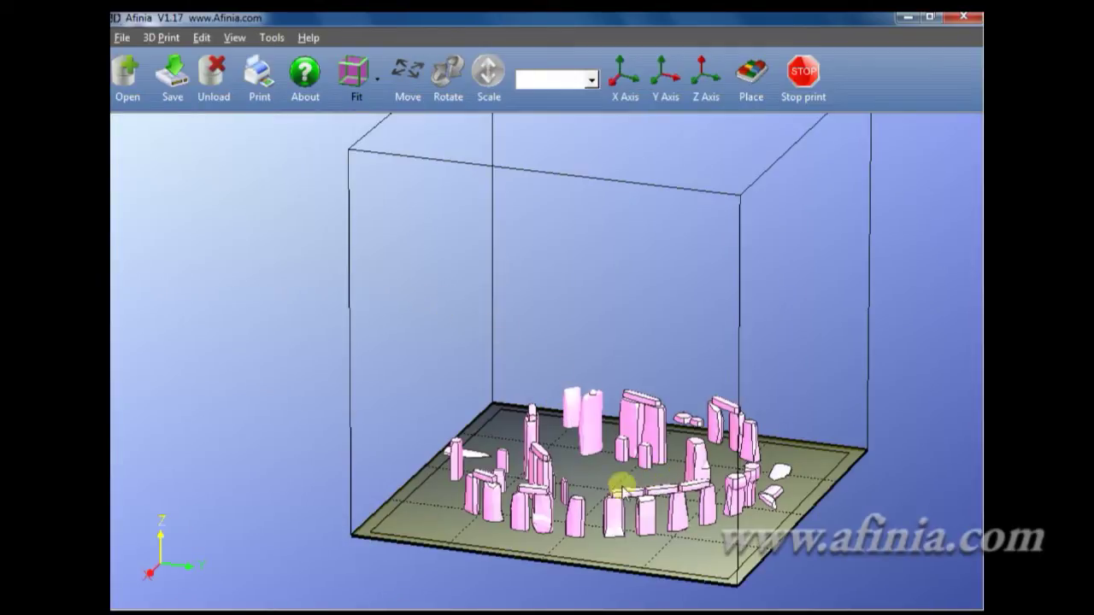
Unload the Stonehenge3_fixed_fixed model from the print platform
right_click(678, 513)
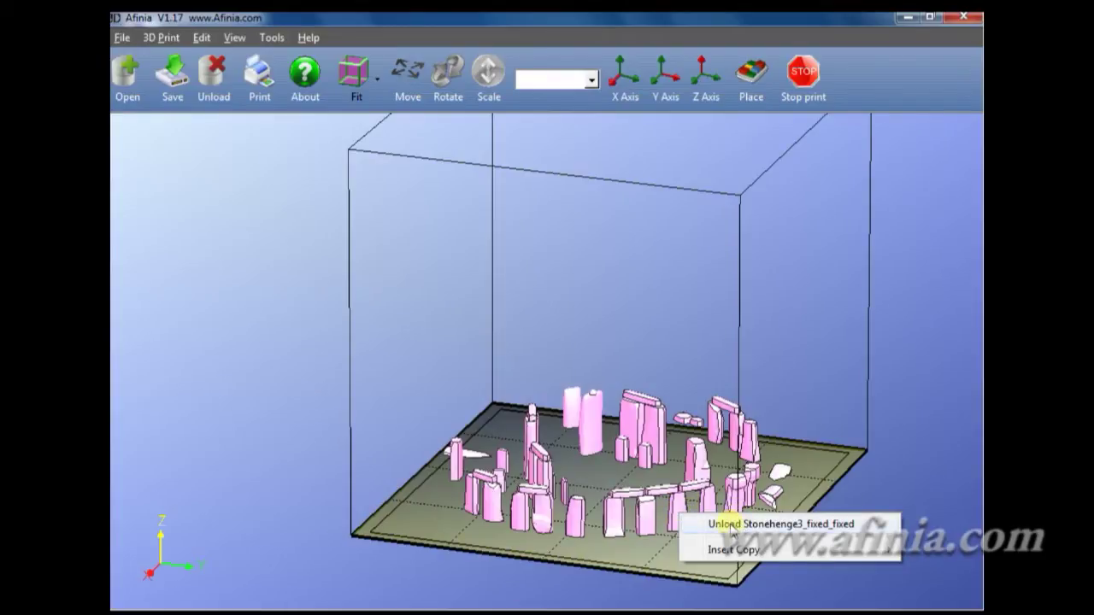
click(551, 567)
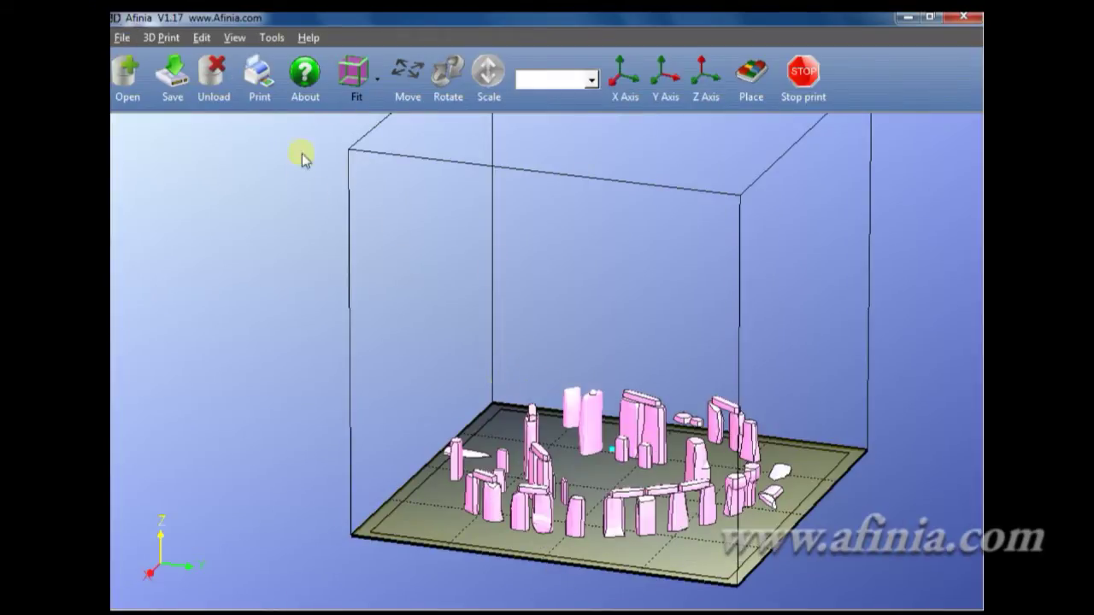
click(217, 75)
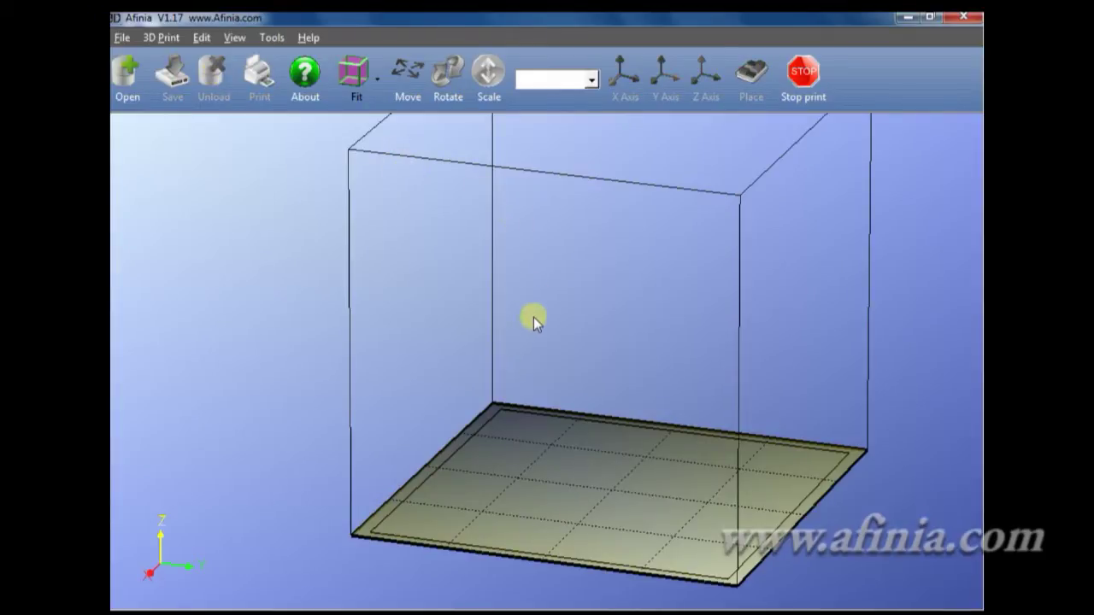
Open the Venus model from the Desktop file list onto the platform
click(127, 75)
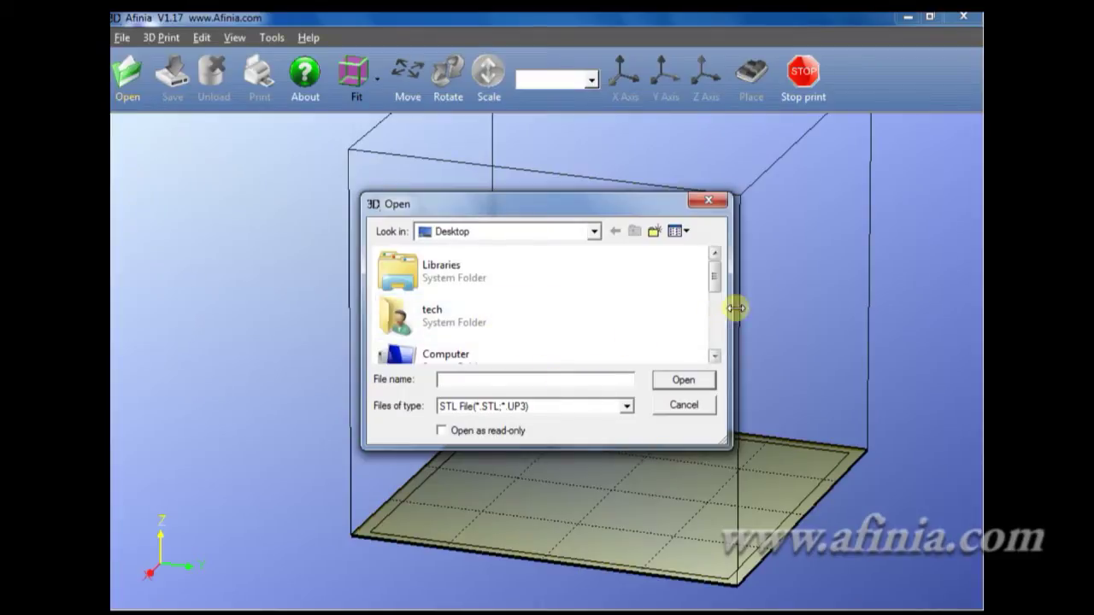
drag(714, 281, 716, 338)
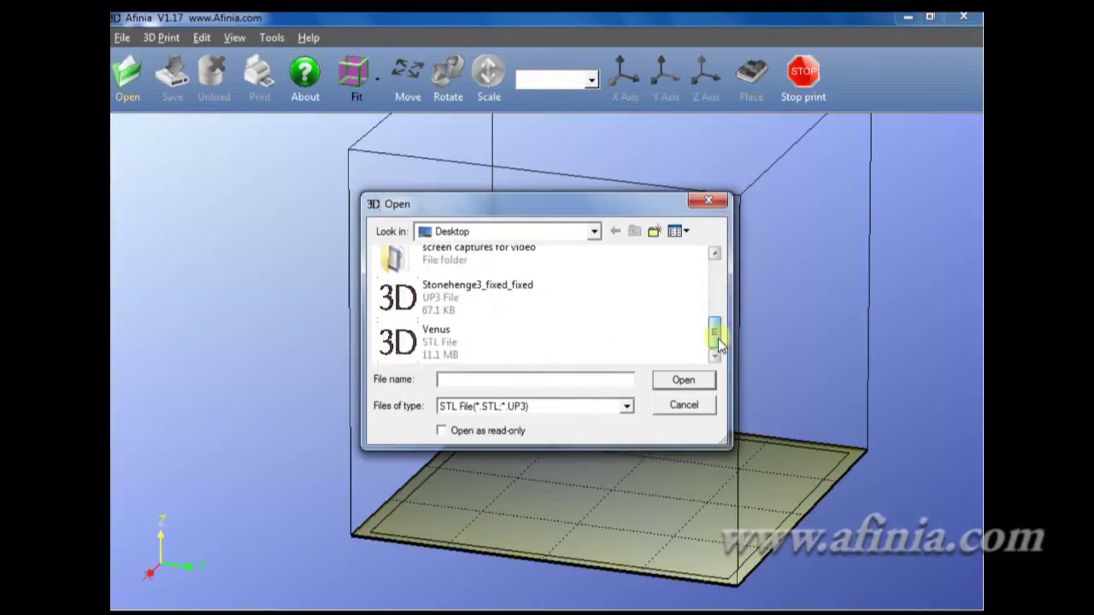
double_click(513, 341)
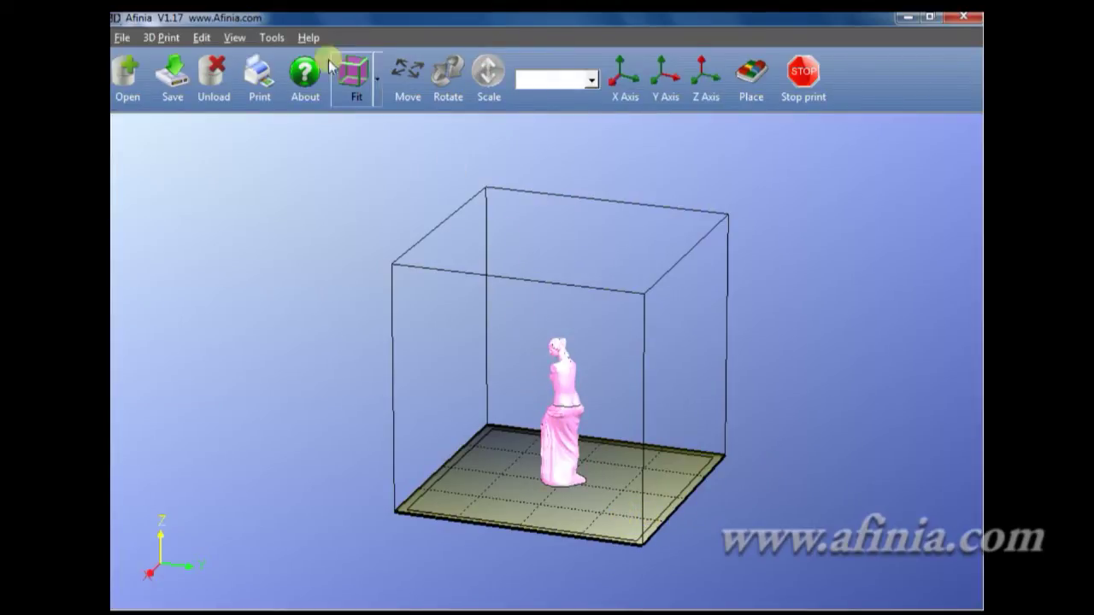
Cycle the Venus view through the Top, Bottom and ISO presets, ending on Front
click(378, 74)
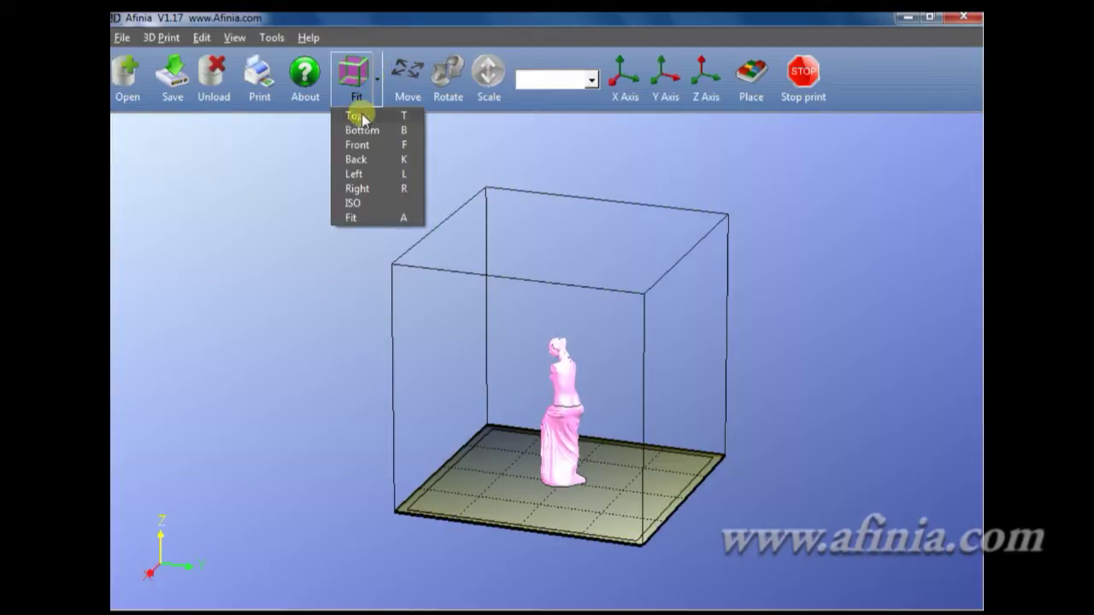
click(361, 116)
click(379, 90)
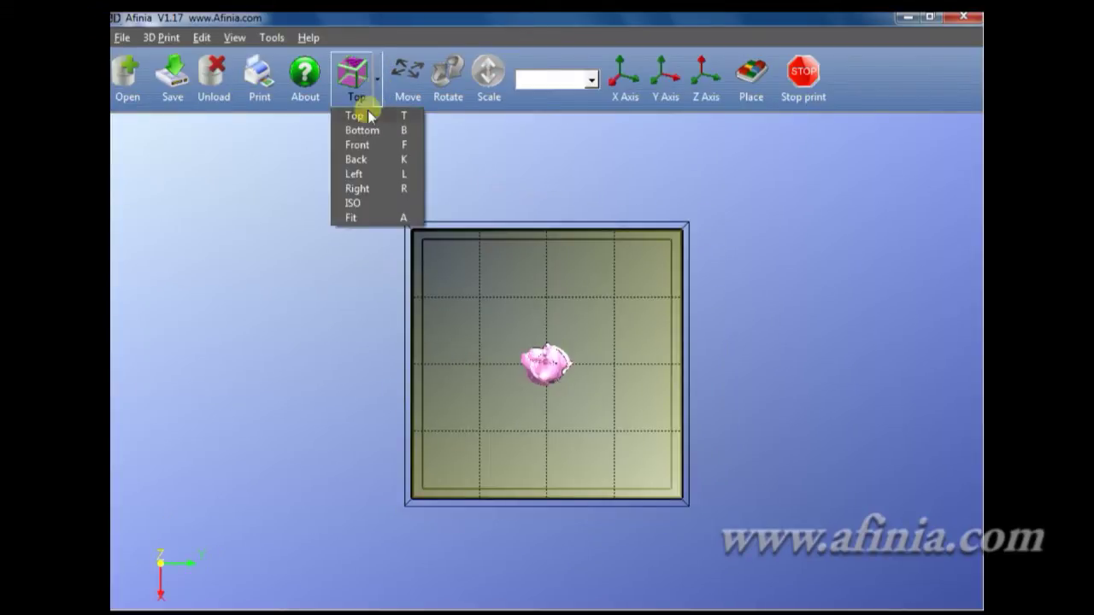
click(362, 129)
click(378, 84)
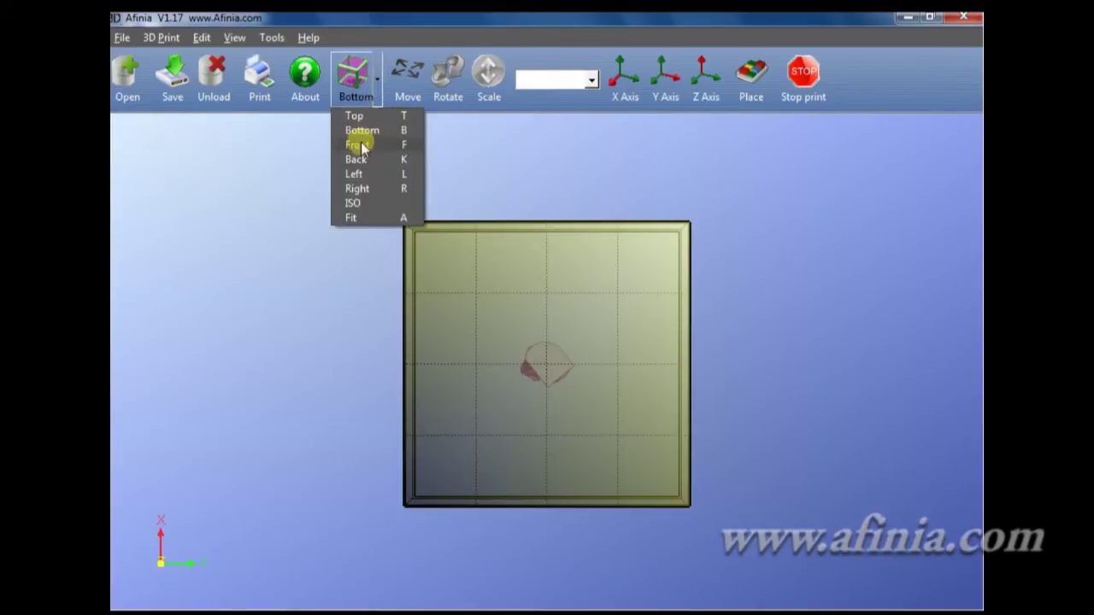
click(360, 202)
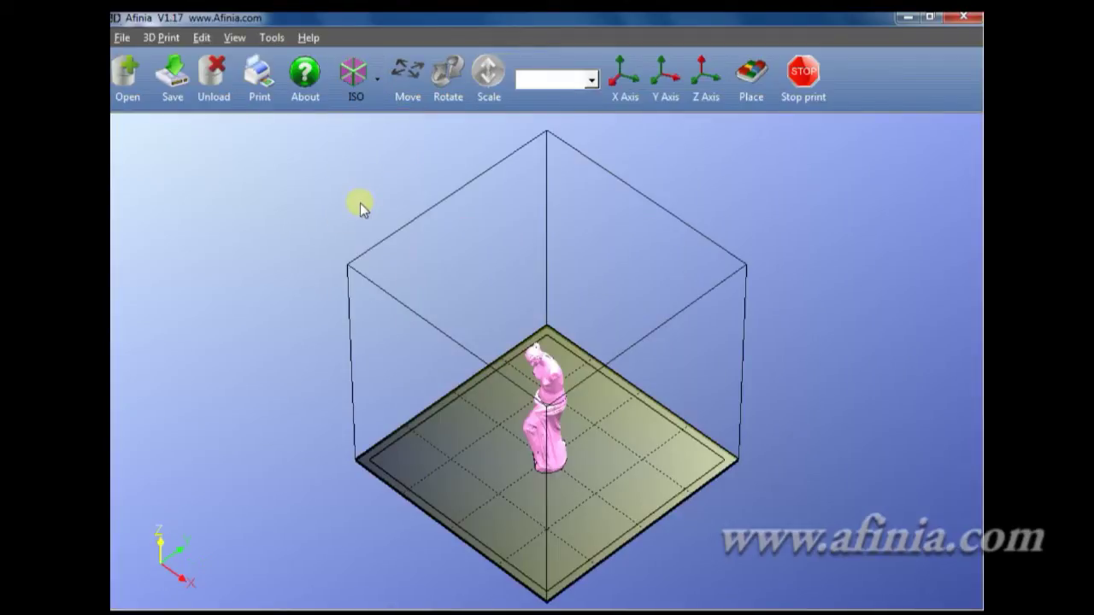
click(379, 90)
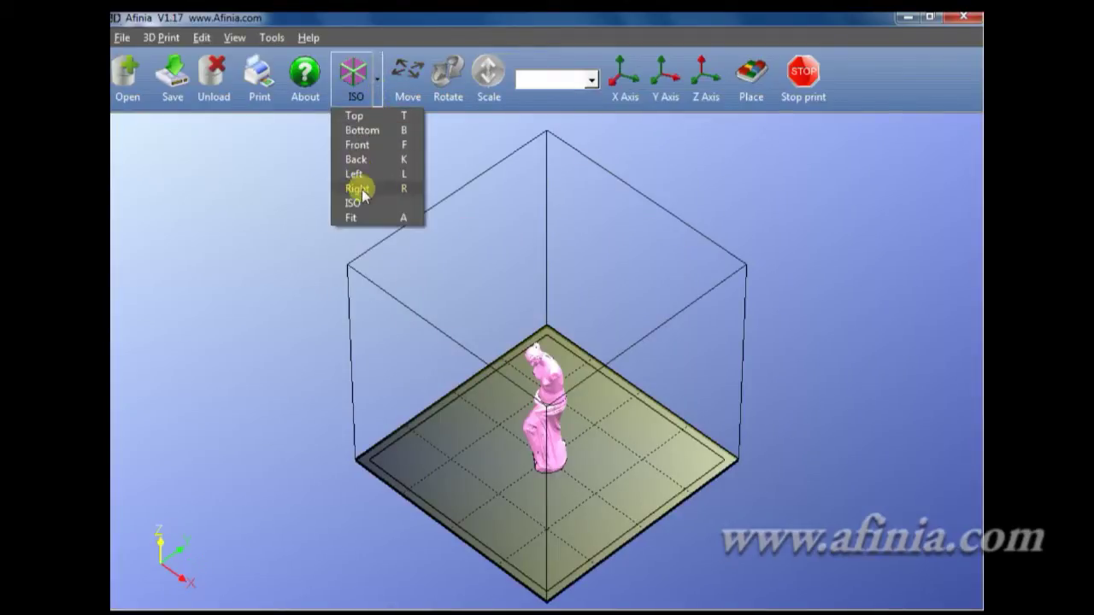
click(371, 145)
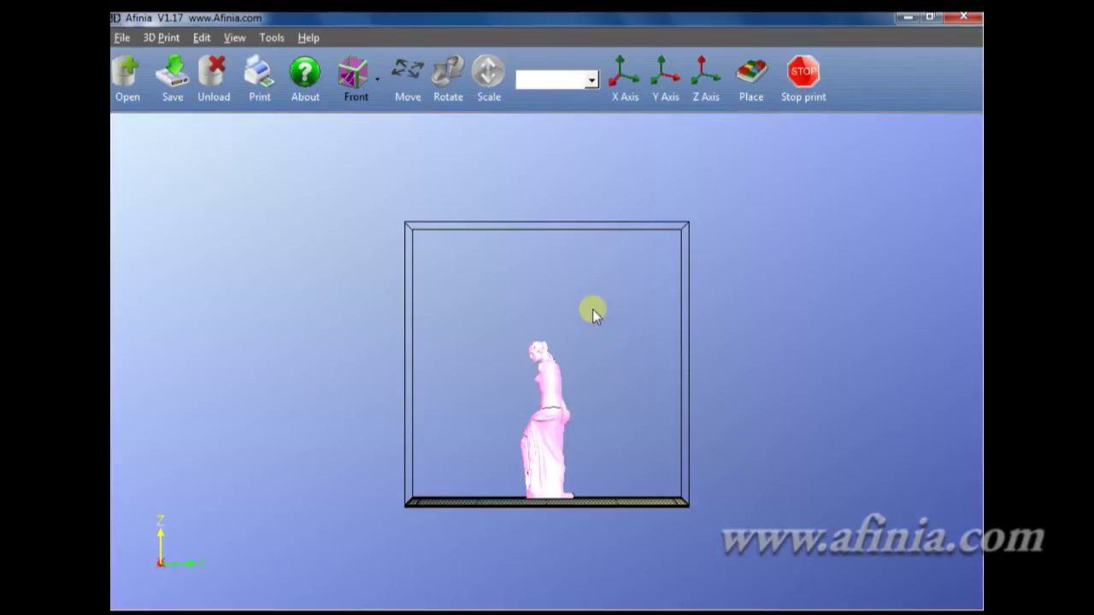
drag(593, 311, 667, 349)
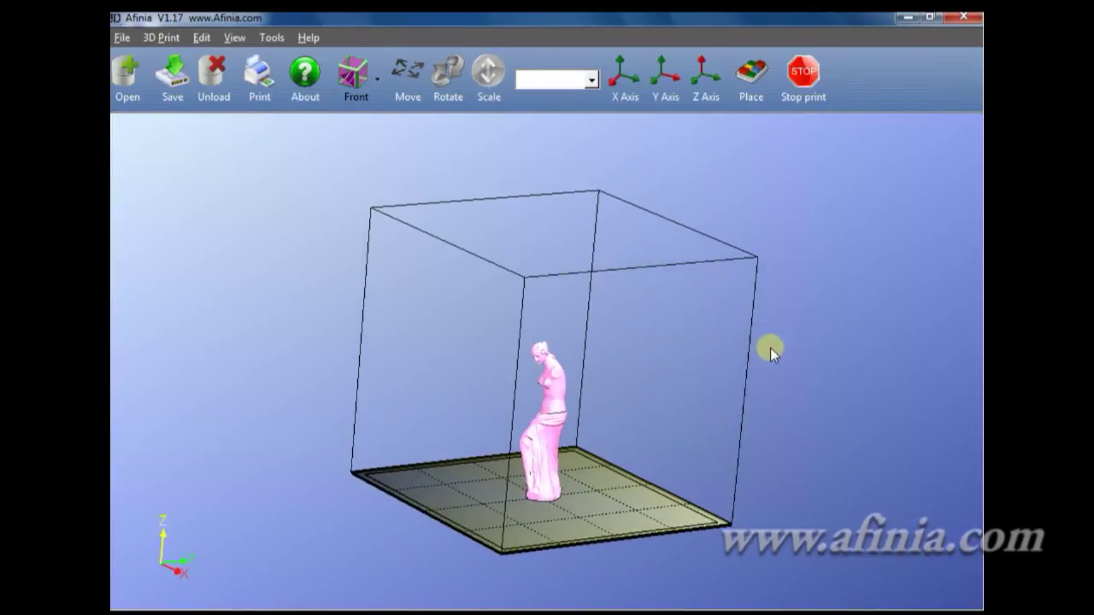
Zoom in and out on the Venus statue, then orbit to a higher tilted view
scroll(745, 400, down, 3)
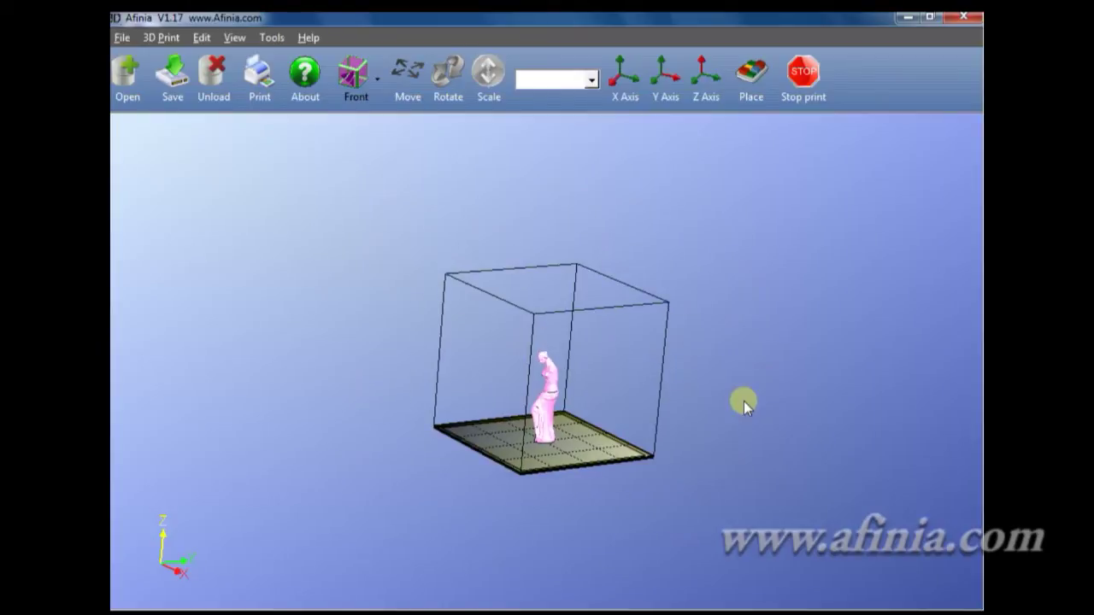
scroll(744, 401, up, 10)
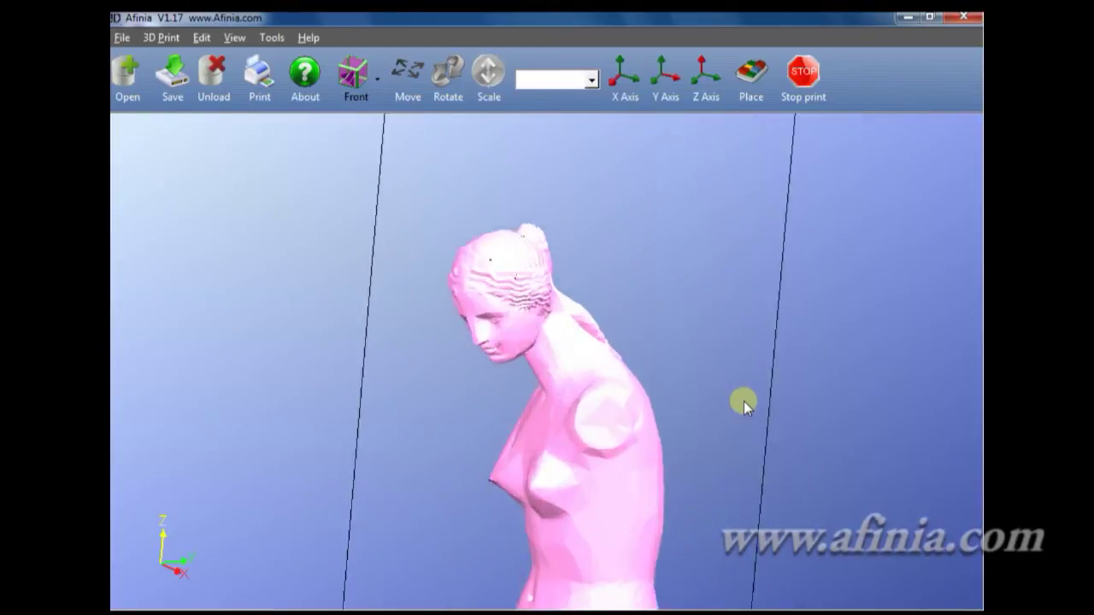
scroll(743, 403, up, 5)
scroll(744, 401, down, 8)
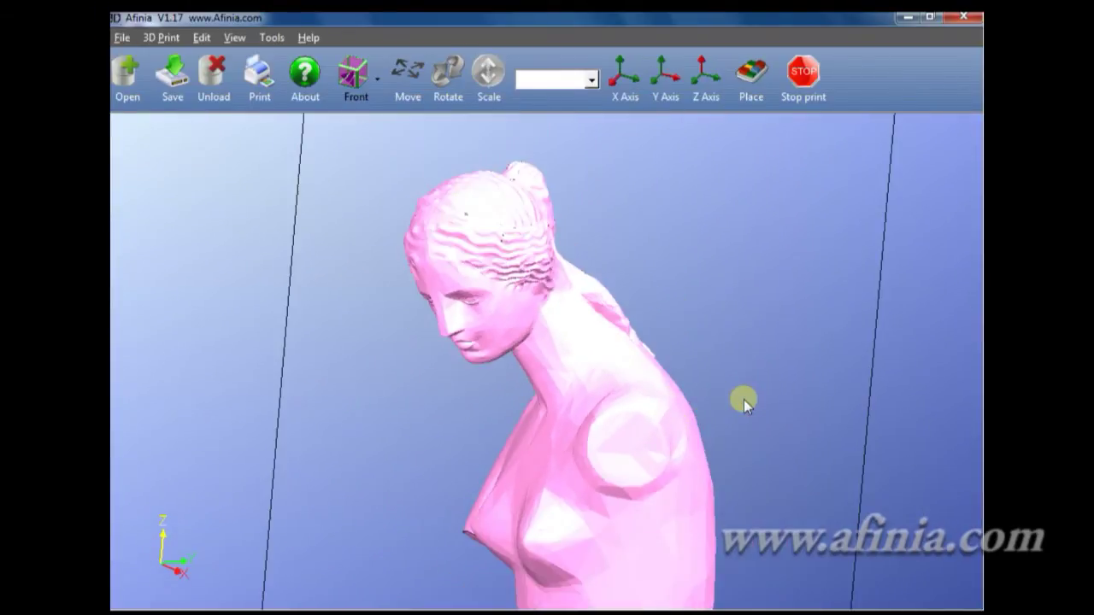
scroll(744, 399, down, 5)
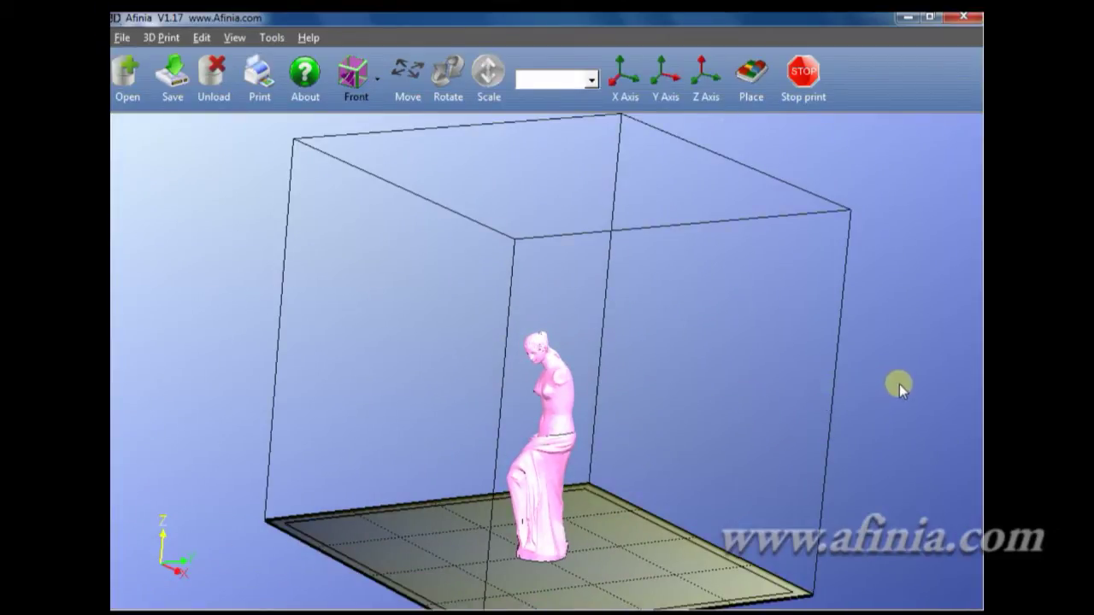
drag(899, 386, 824, 338)
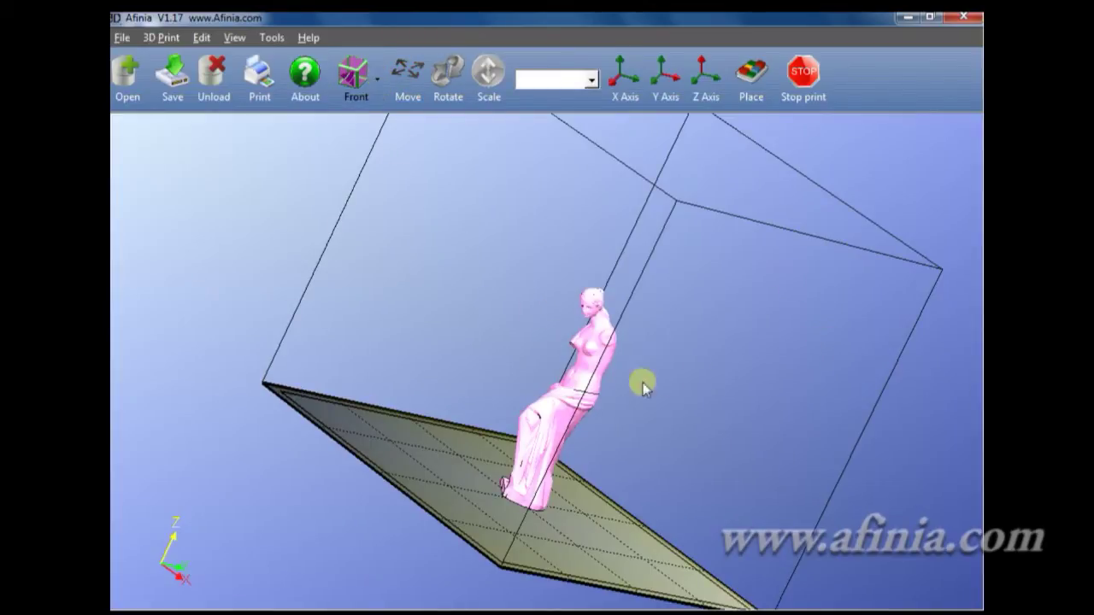
click(378, 79)
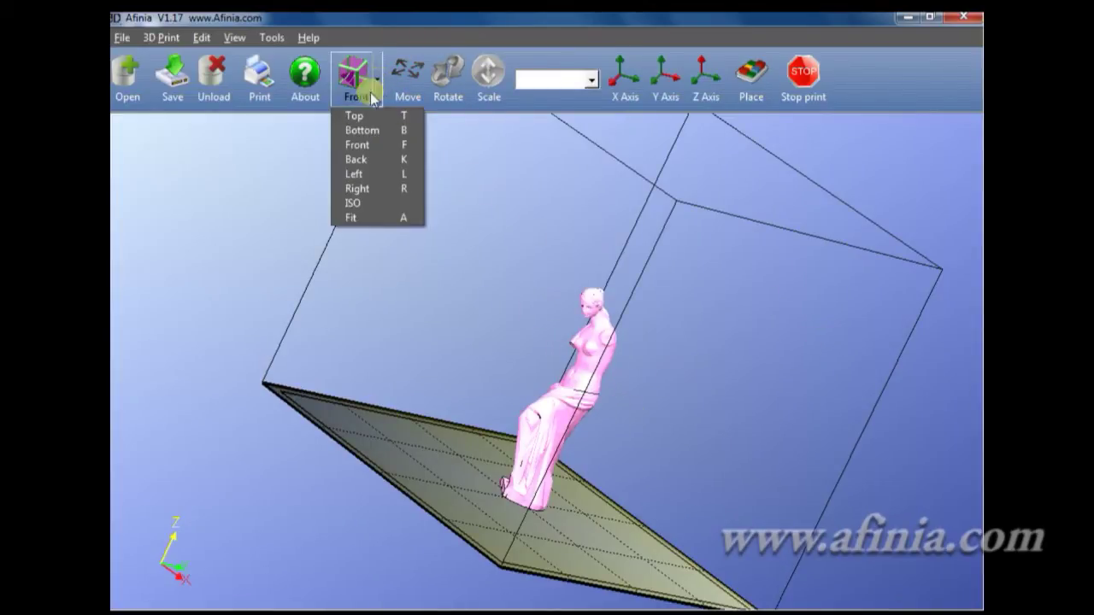
click(363, 205)
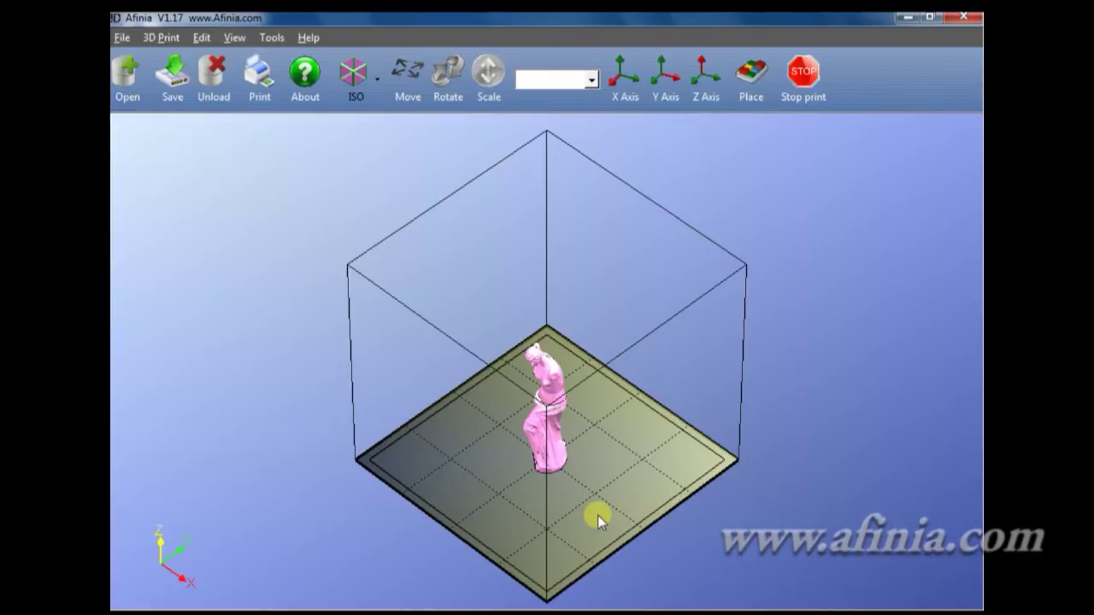
scroll(597, 515, up, 5)
middle_drag(687, 541, 687, 494)
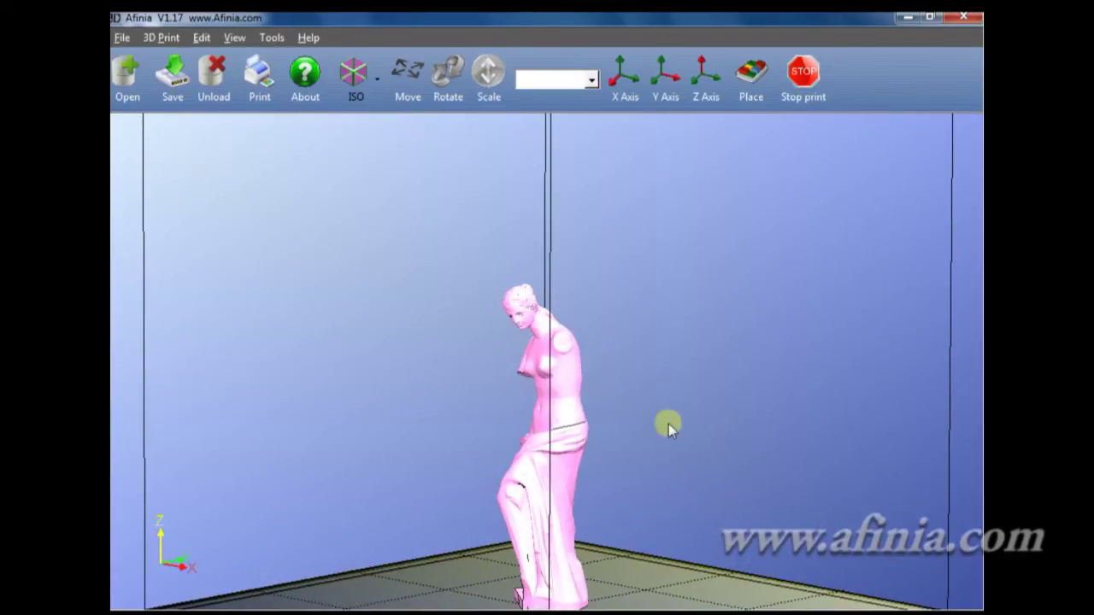
scroll(608, 332, down, 3)
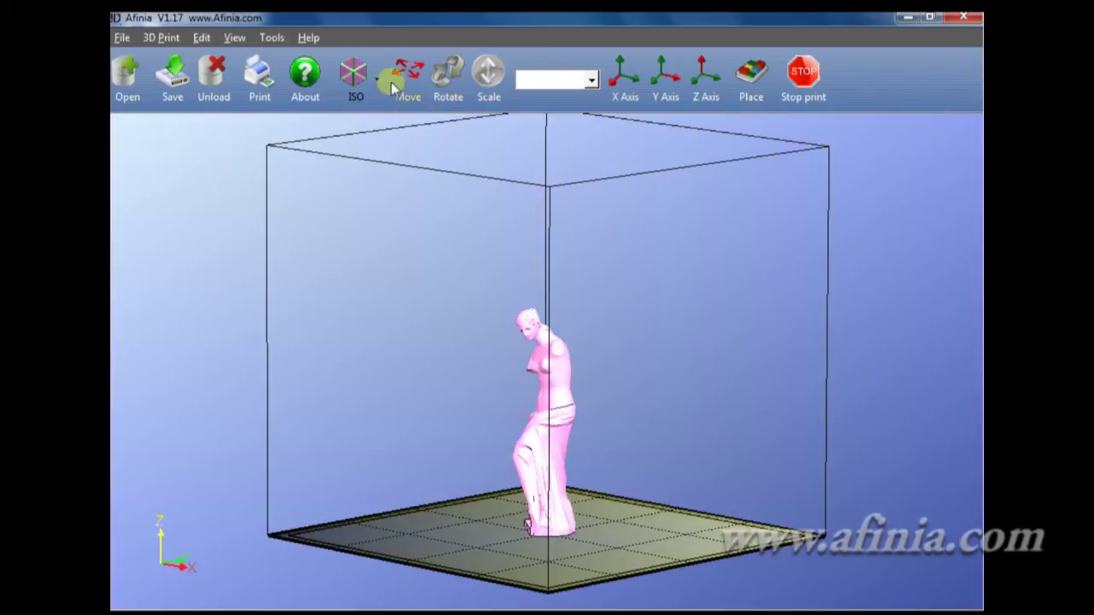
Scale the Venus statue up by a factor of 1.5
click(488, 90)
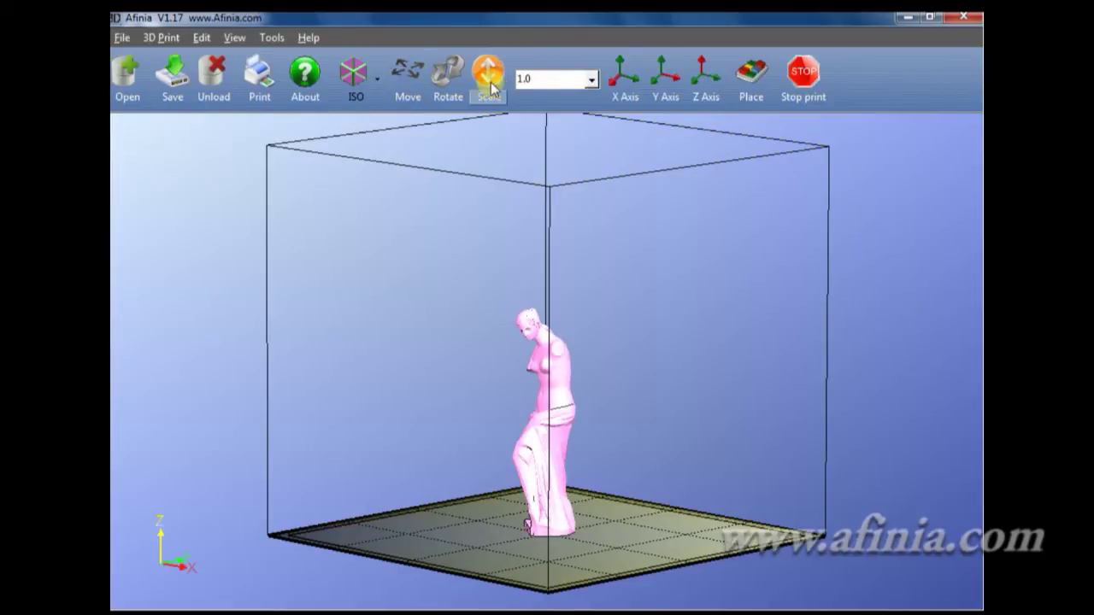
click(590, 79)
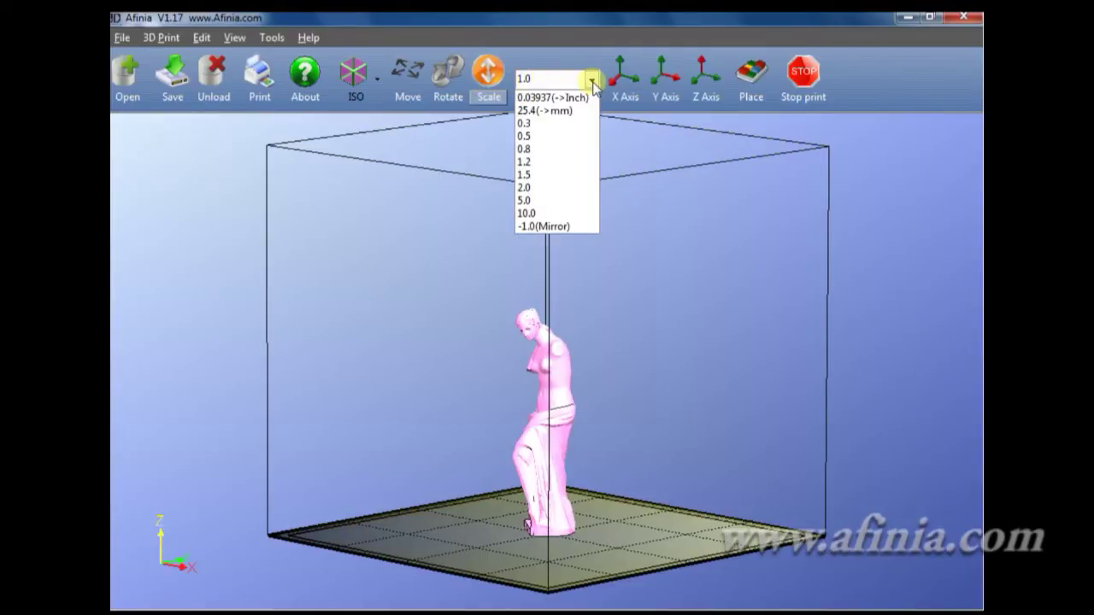
click(539, 176)
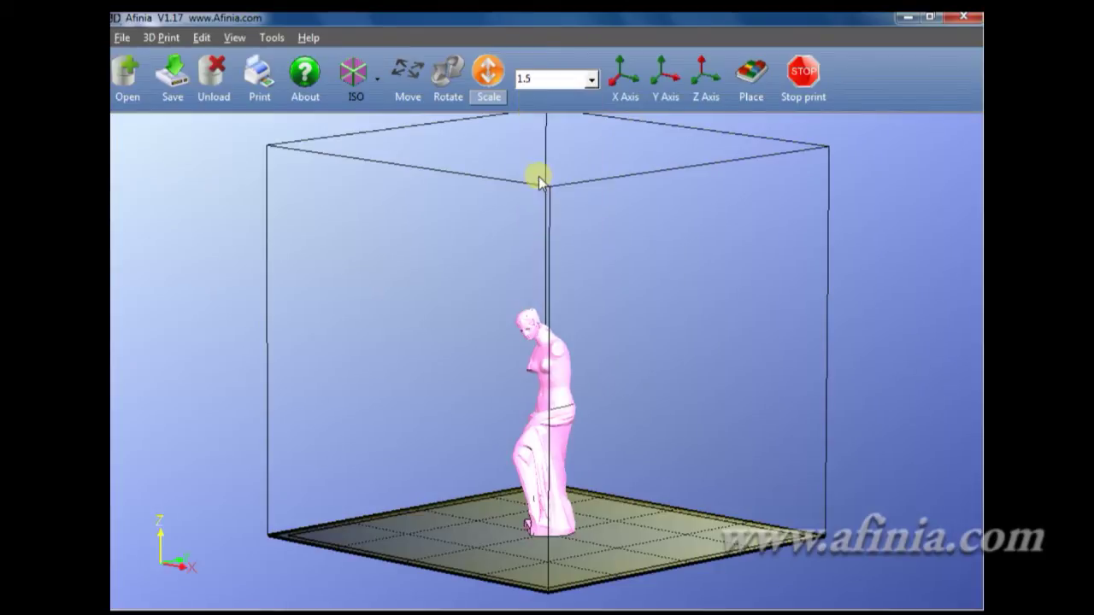
click(488, 76)
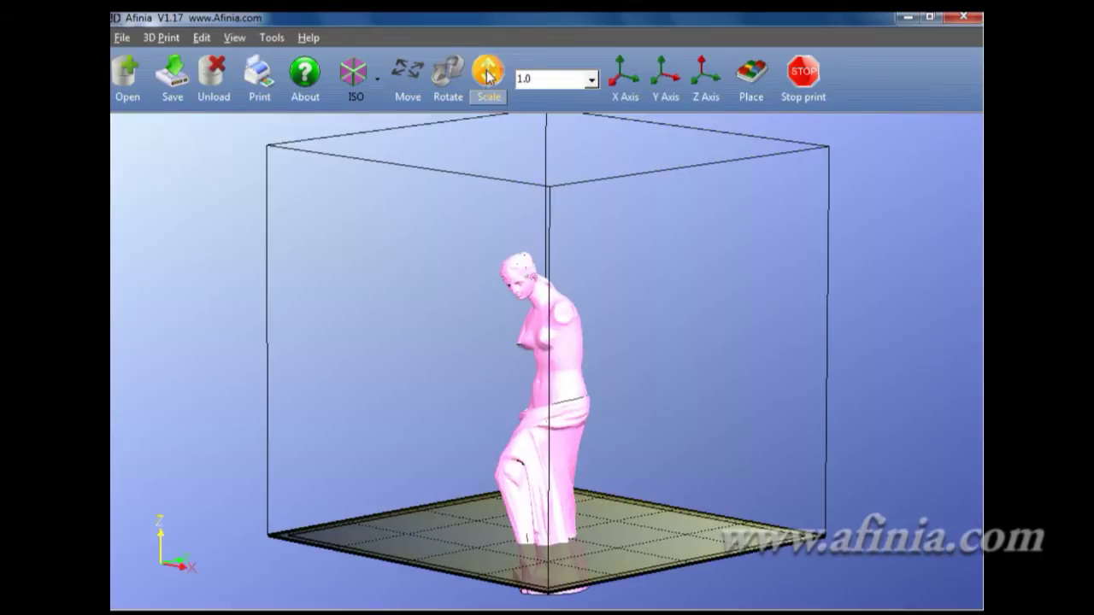
Orbit to inspect the enlarged statue's footing, then Place it onto the build plate
drag(618, 280, 700, 273)
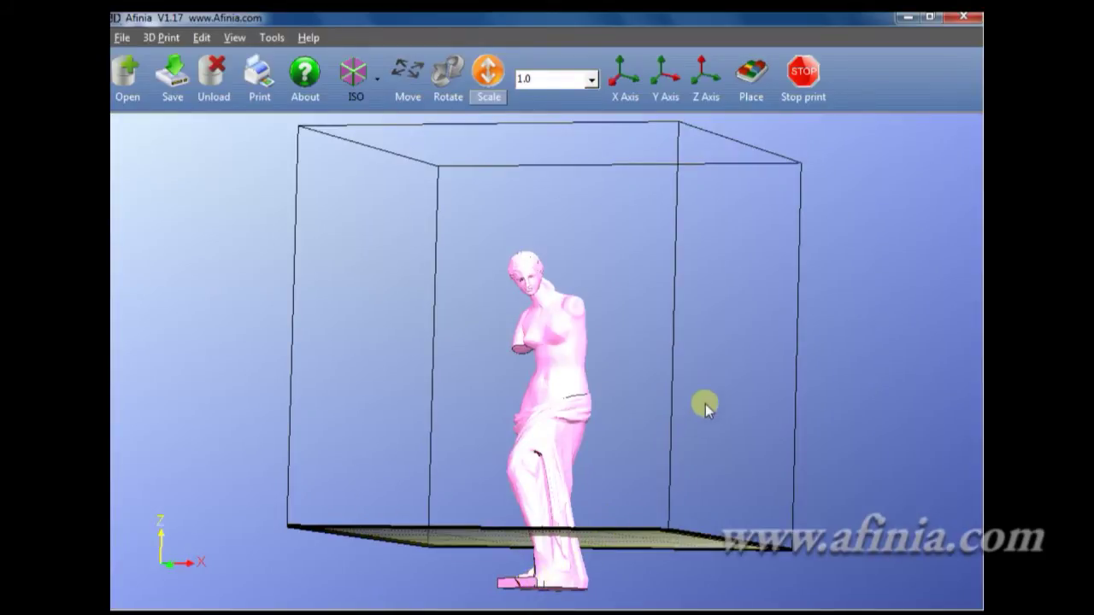
mouse_move(705, 403)
mouse_down()
mouse_move(638, 419)
mouse_move(692, 383)
mouse_move(650, 412)
mouse_move(684, 435)
mouse_move(692, 418)
mouse_up()
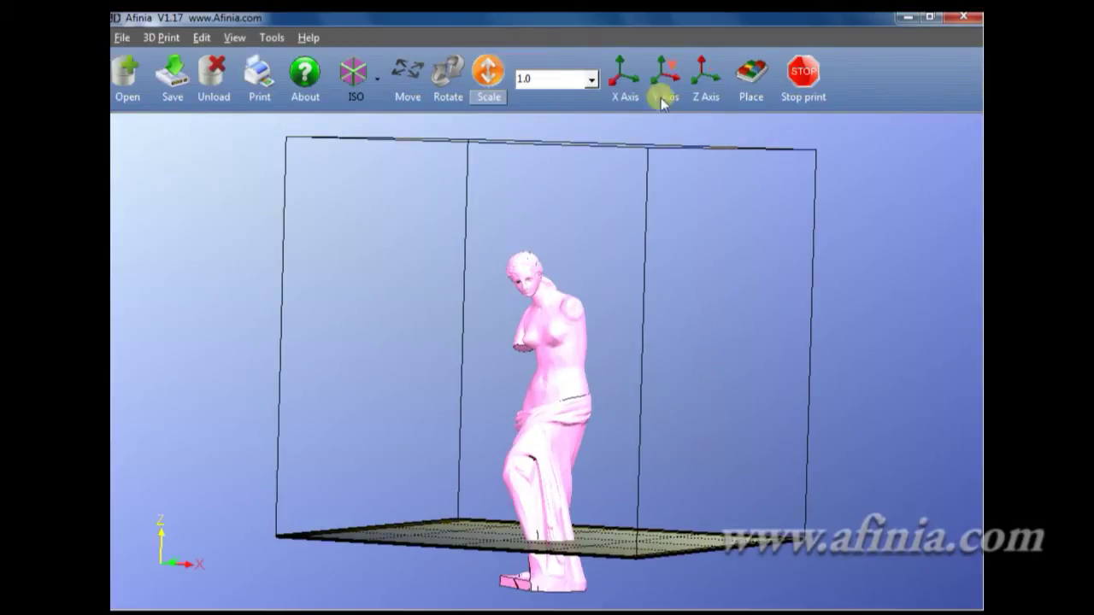
click(752, 79)
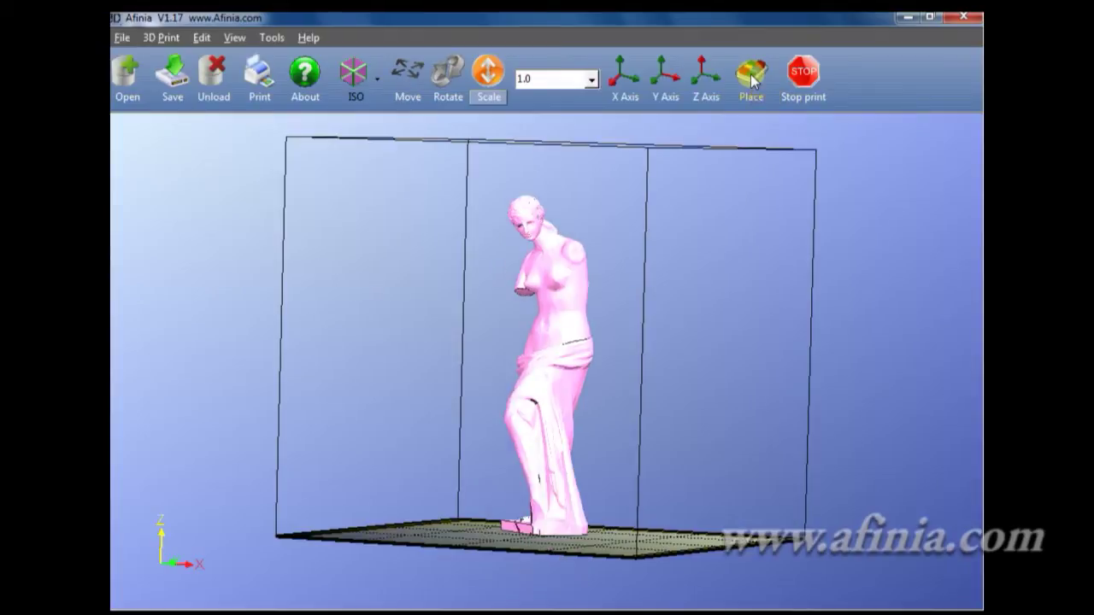
drag(692, 394, 708, 462)
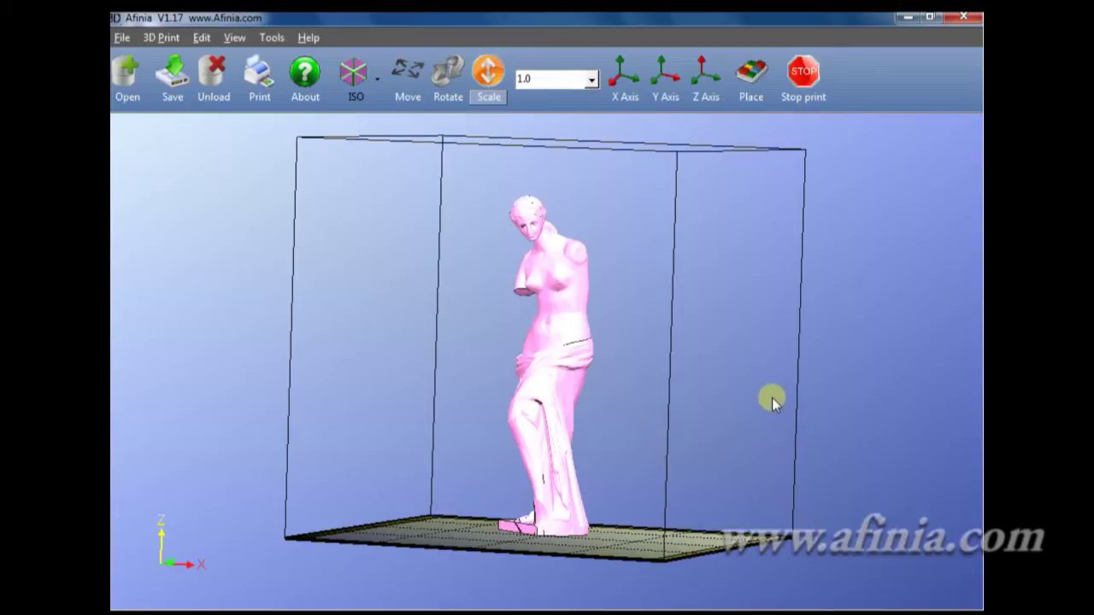
drag(772, 402, 692, 419)
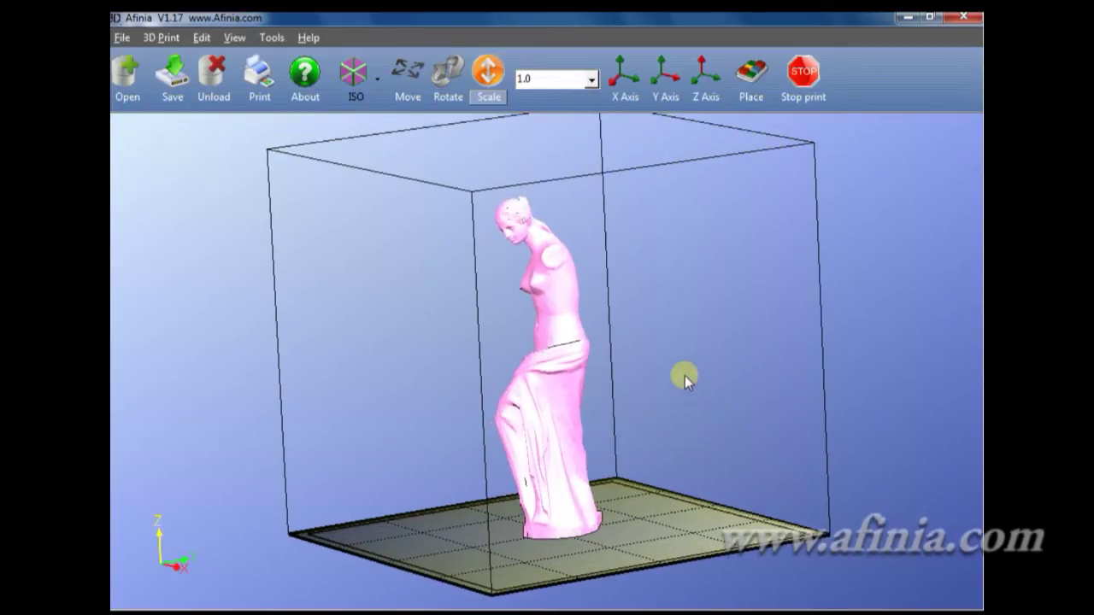
drag(680, 343, 754, 375)
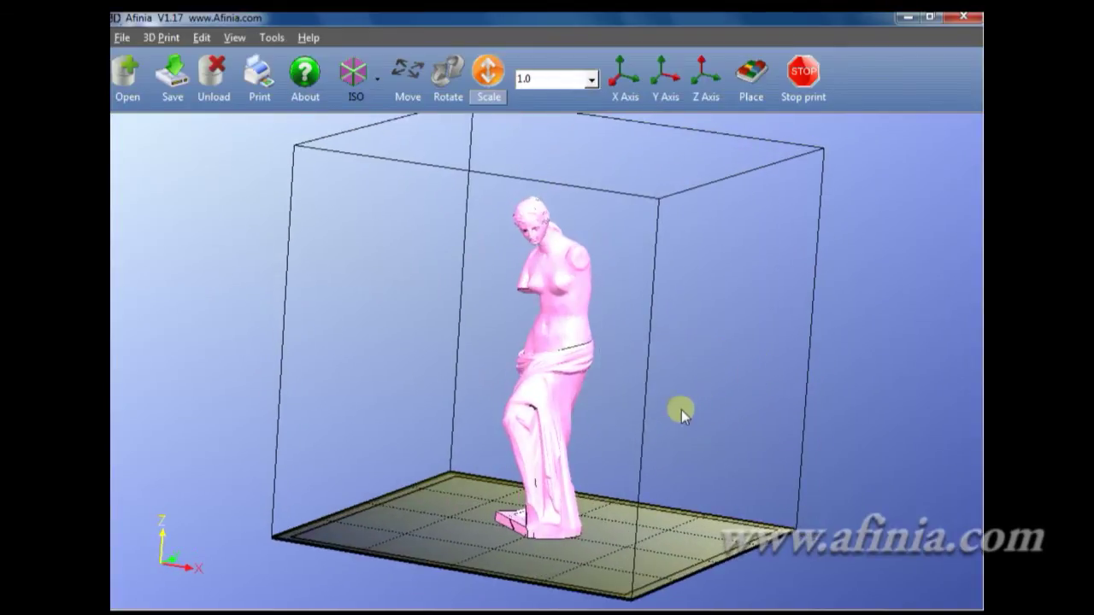
Insert 3 copies of the Venus statue and orbit to view all four
right_click(558, 367)
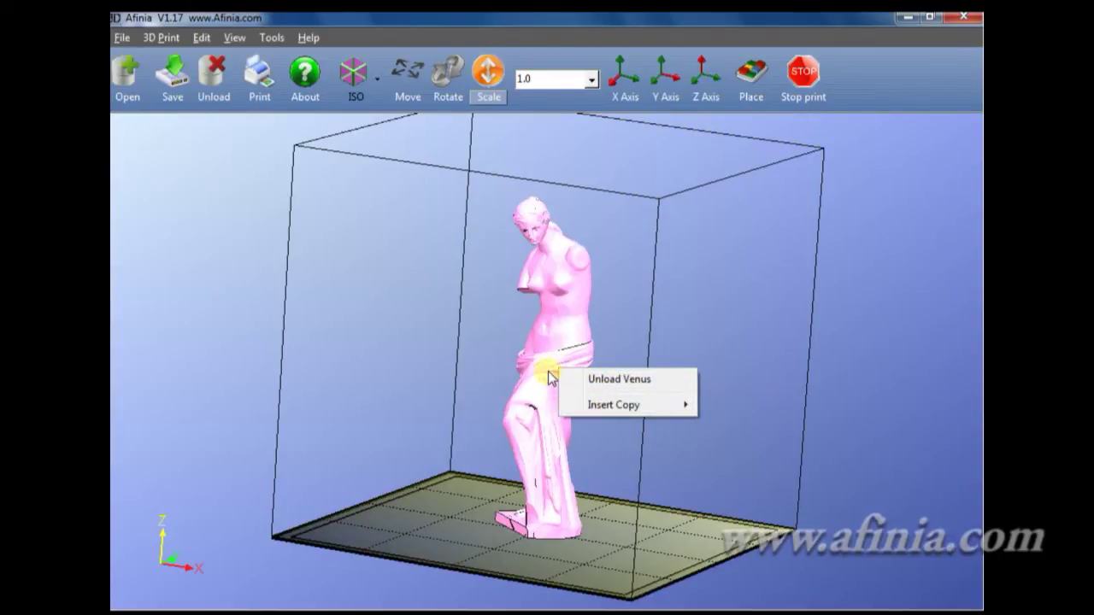
mouse_move(618, 405)
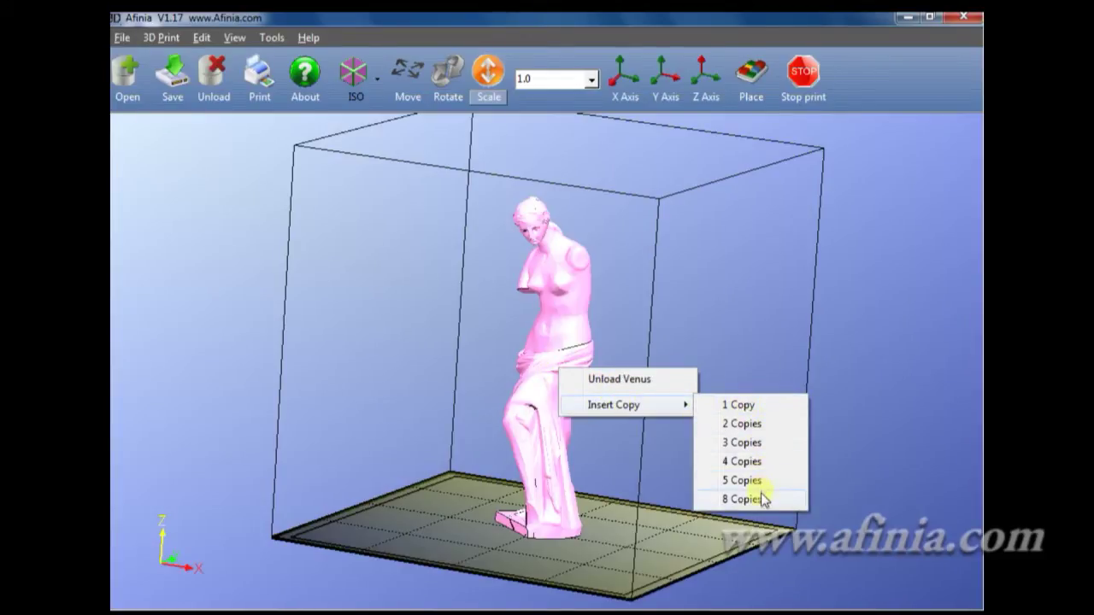
click(756, 444)
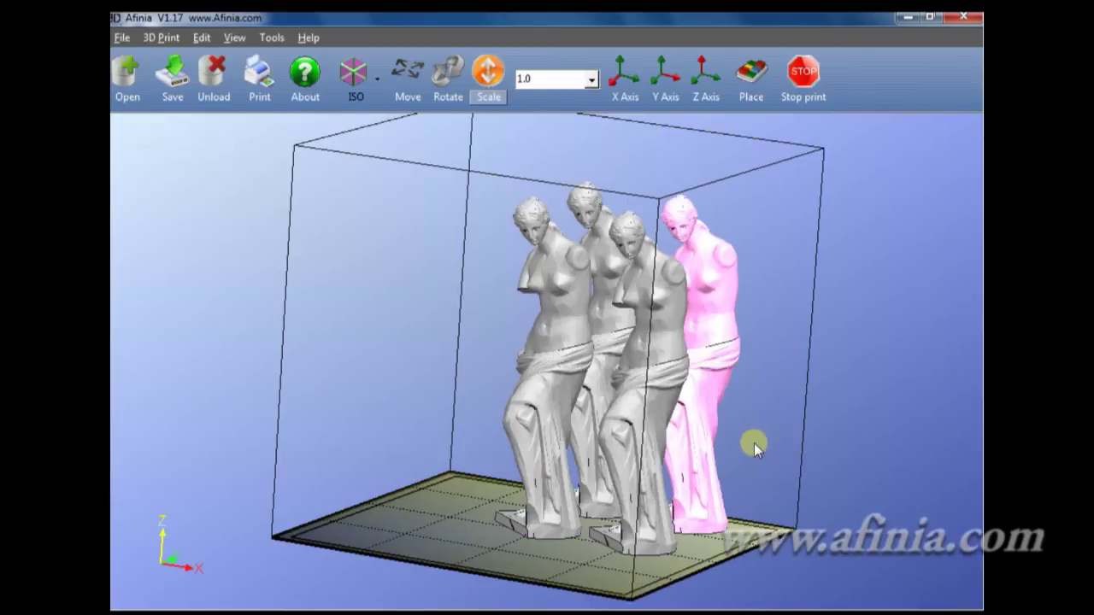
drag(688, 363, 734, 364)
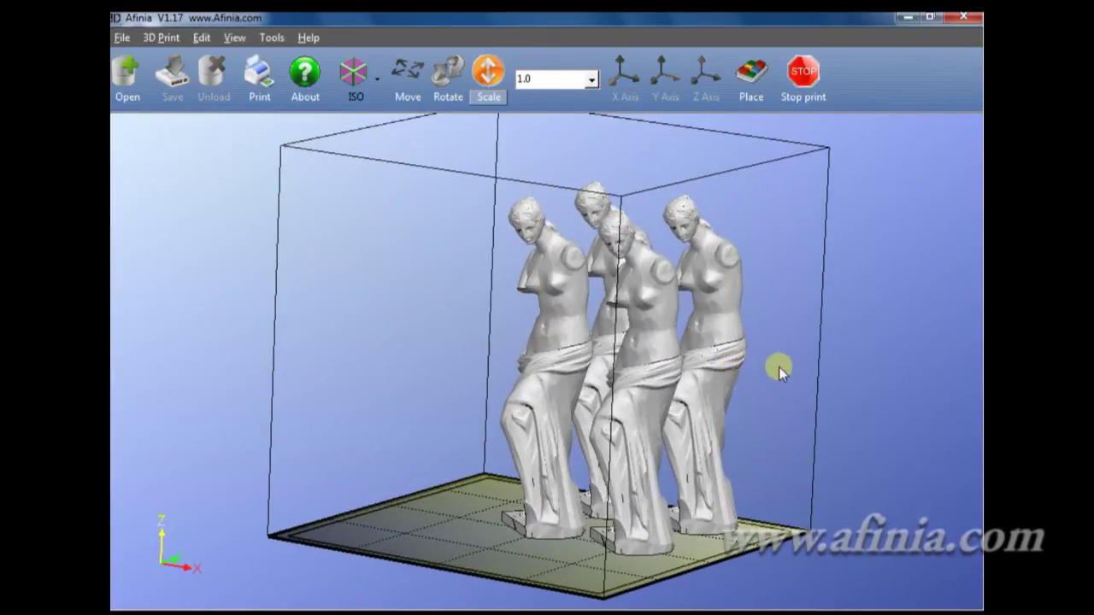
drag(776, 367, 762, 375)
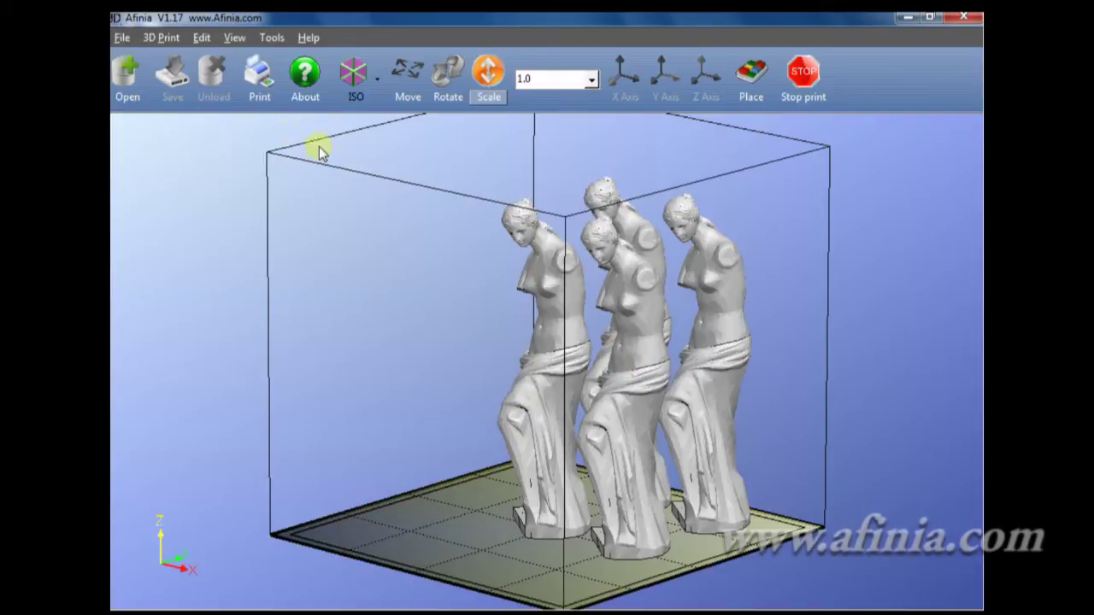
Merge the four Venus statues into one pink model with Edit > Merge, then inspect it from another angle
click(203, 39)
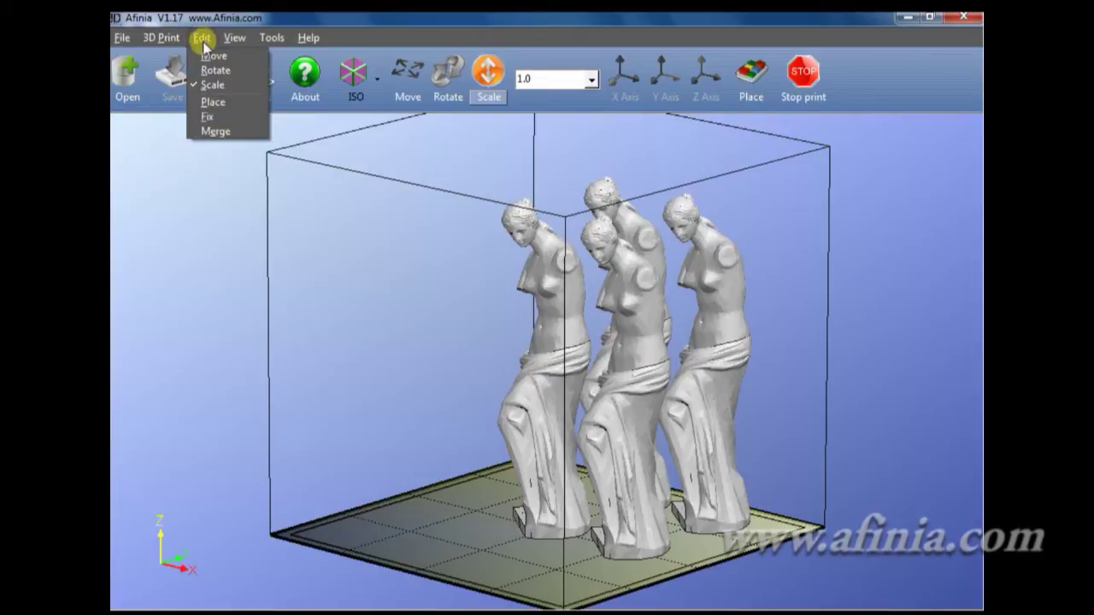
click(215, 130)
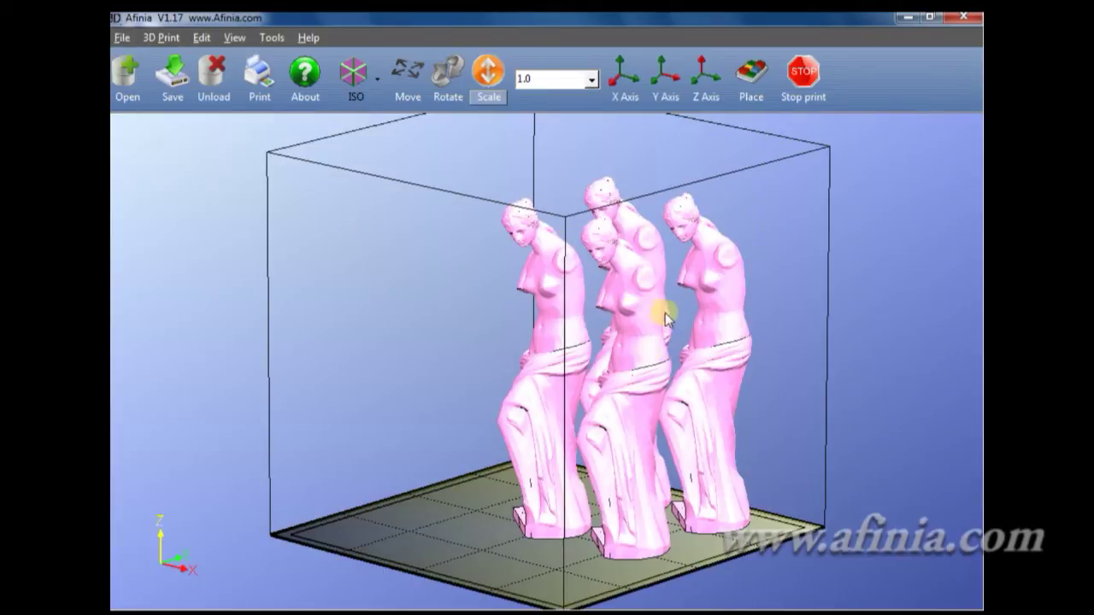
drag(465, 326, 488, 308)
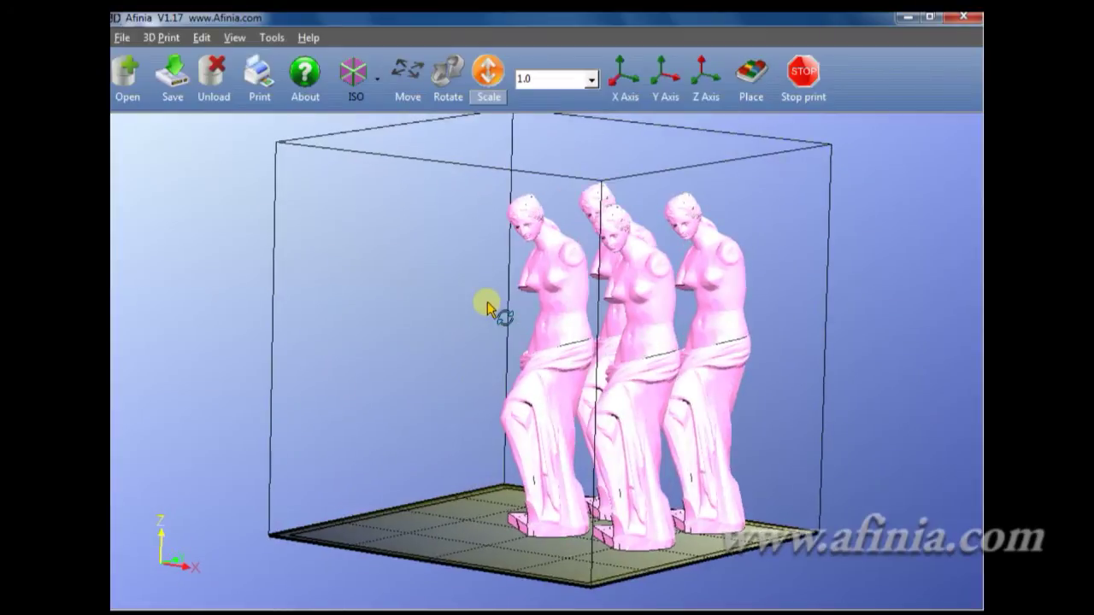
click(125, 37)
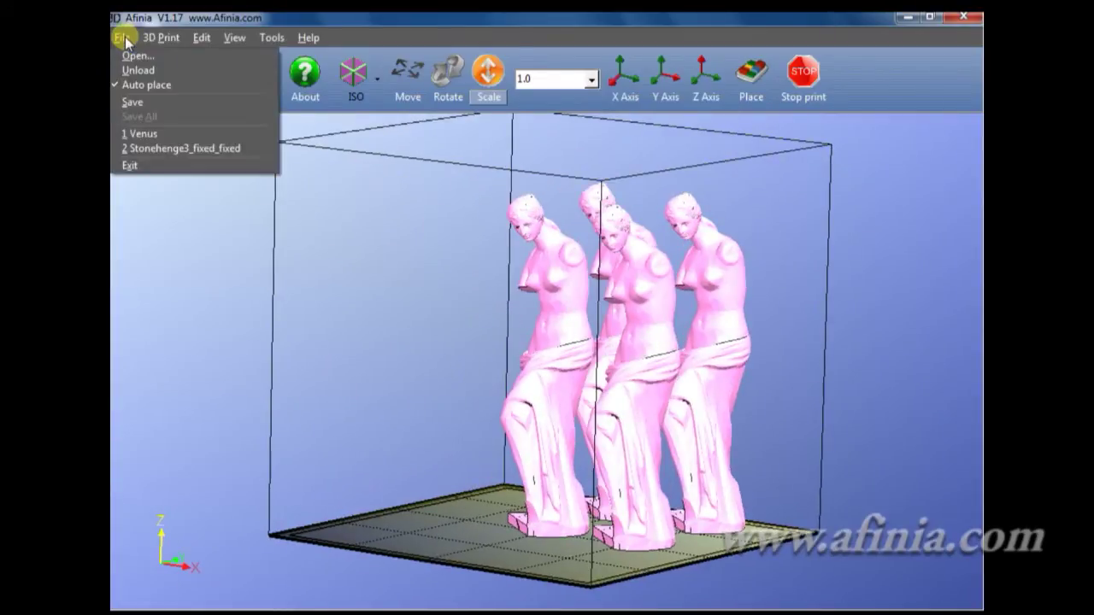
click(139, 102)
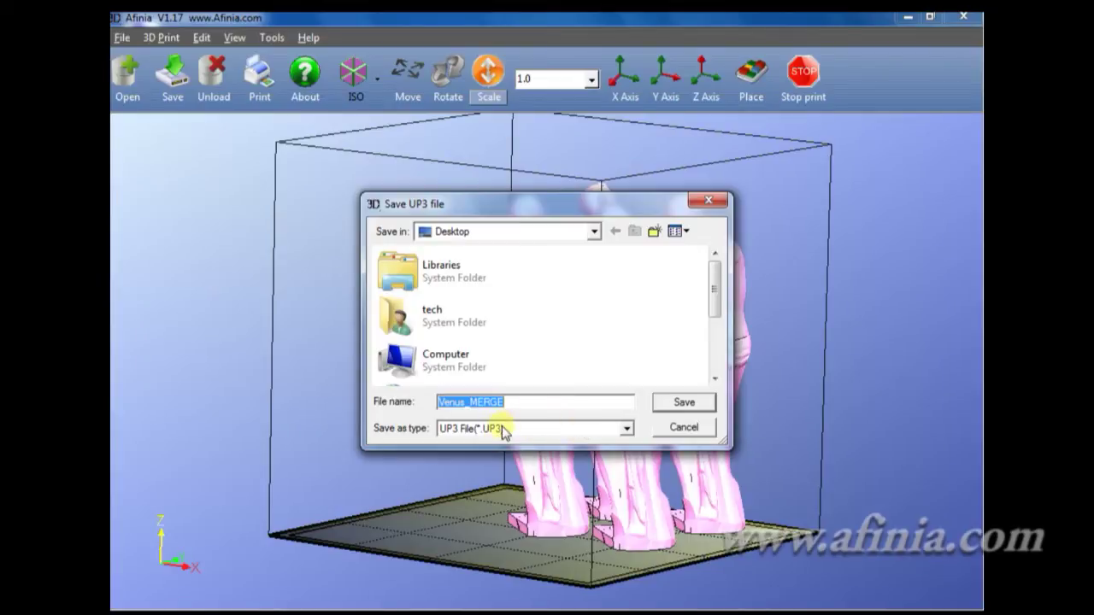
click(684, 427)
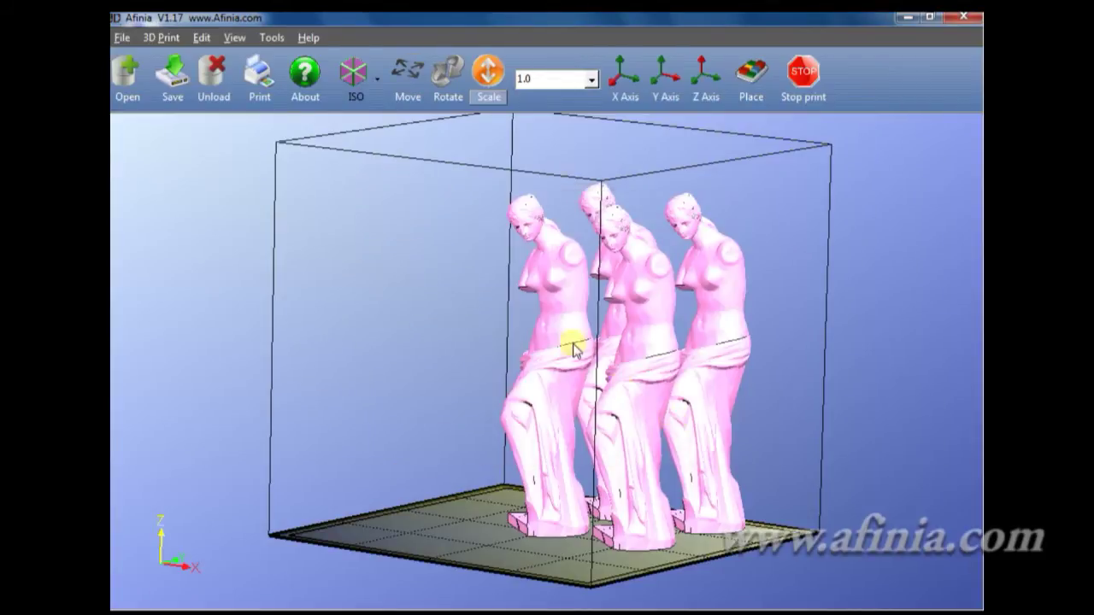
drag(488, 279, 494, 309)
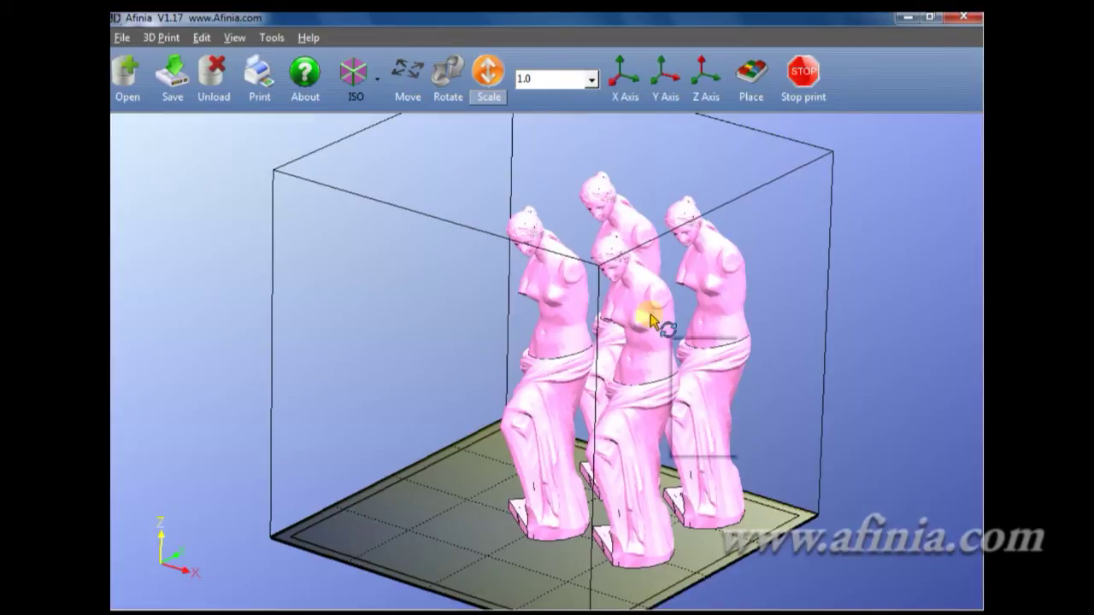
Unload the Venus_MERGE model and reopen the single Venus from the recent files list
mouse_move(652, 321)
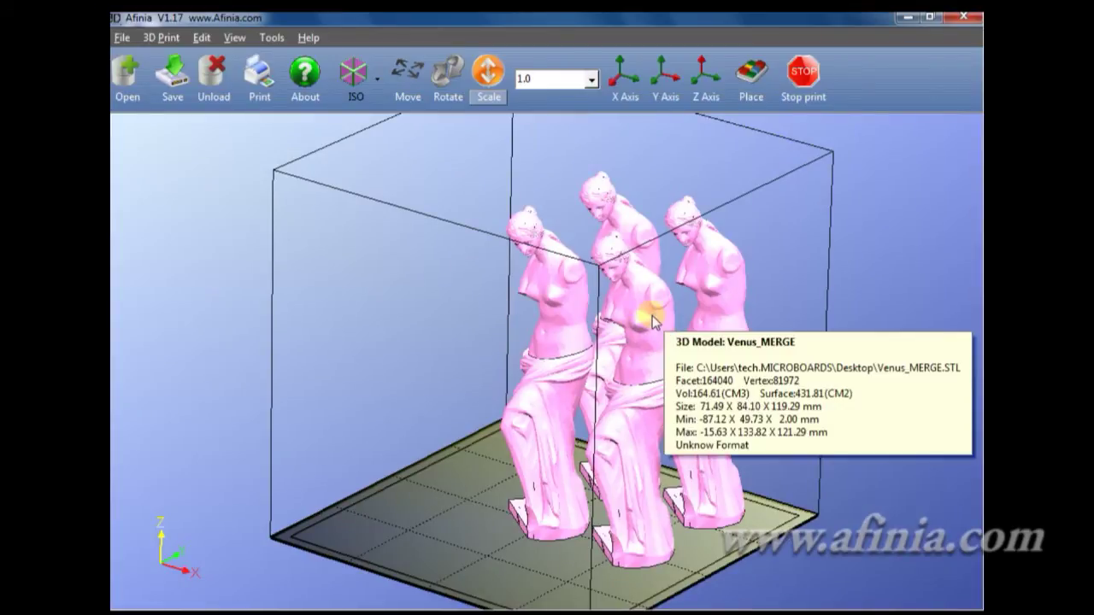
right_click(633, 313)
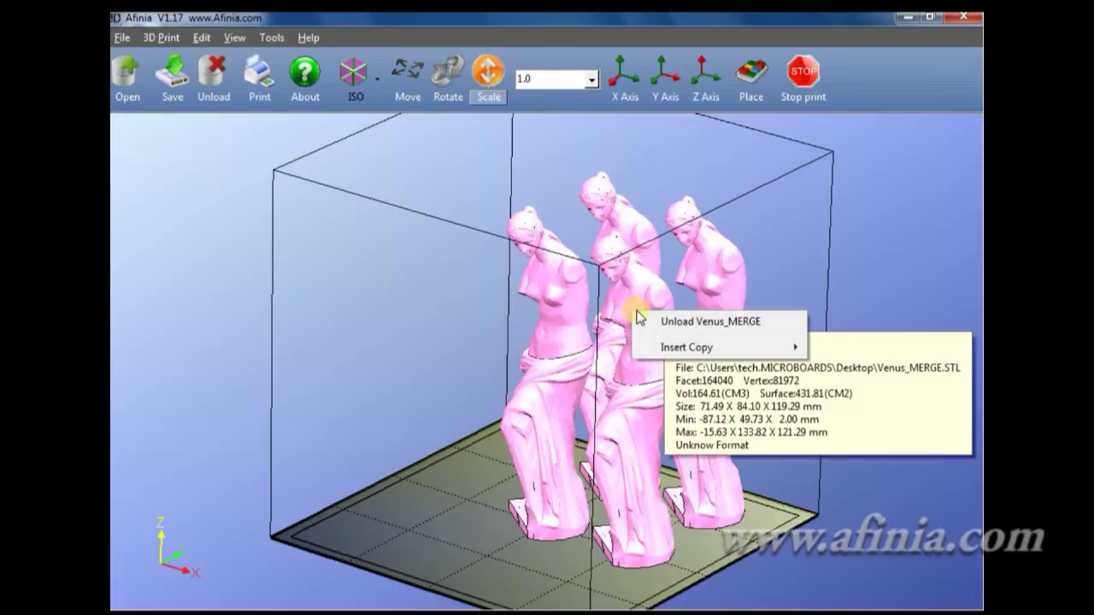
click(714, 328)
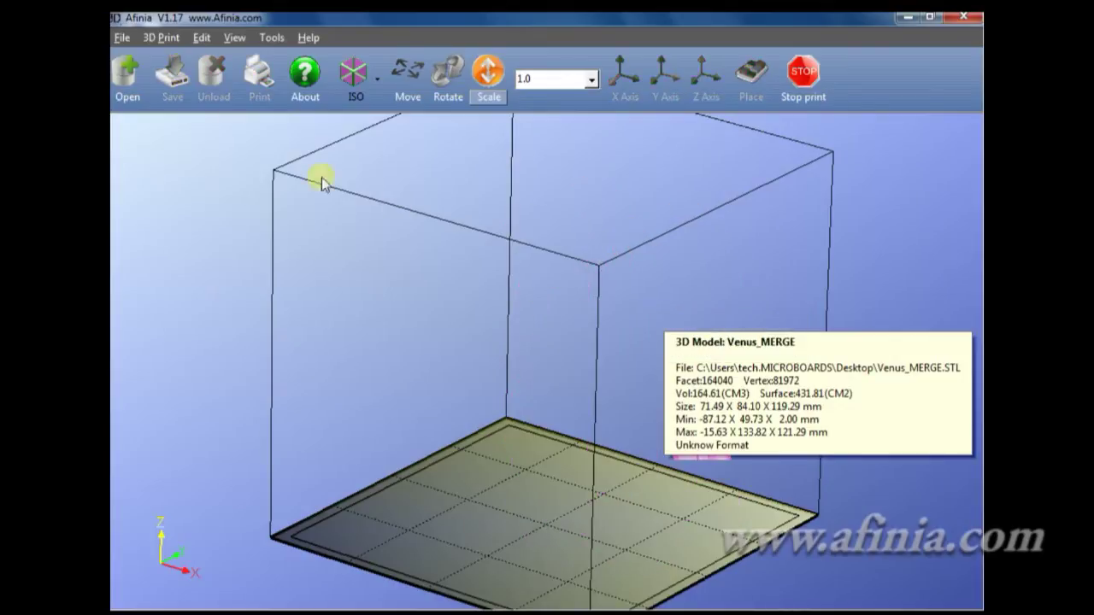
click(122, 39)
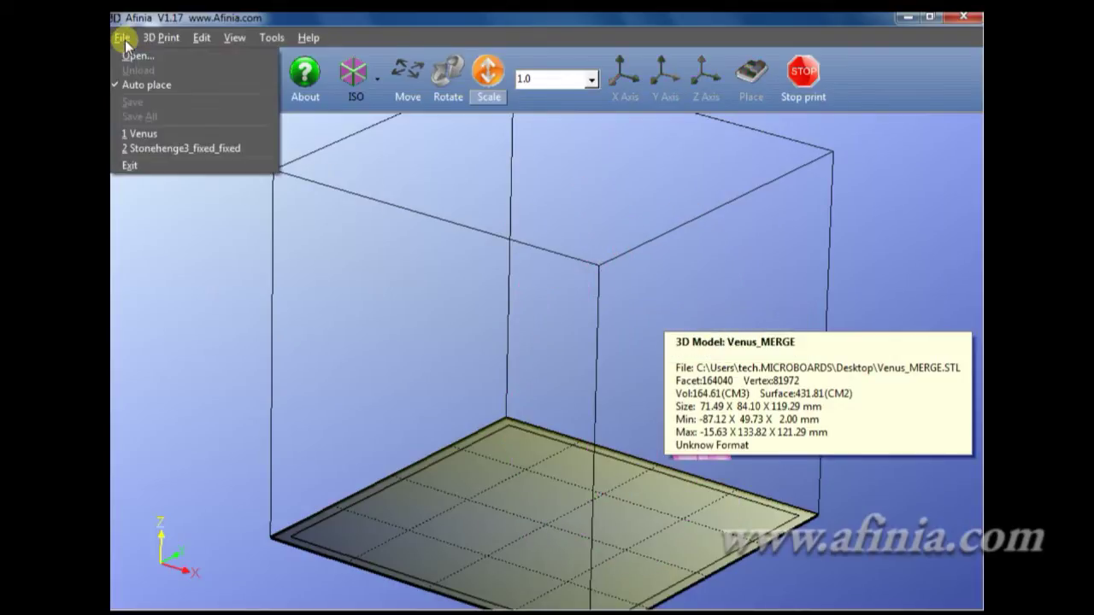
click(160, 138)
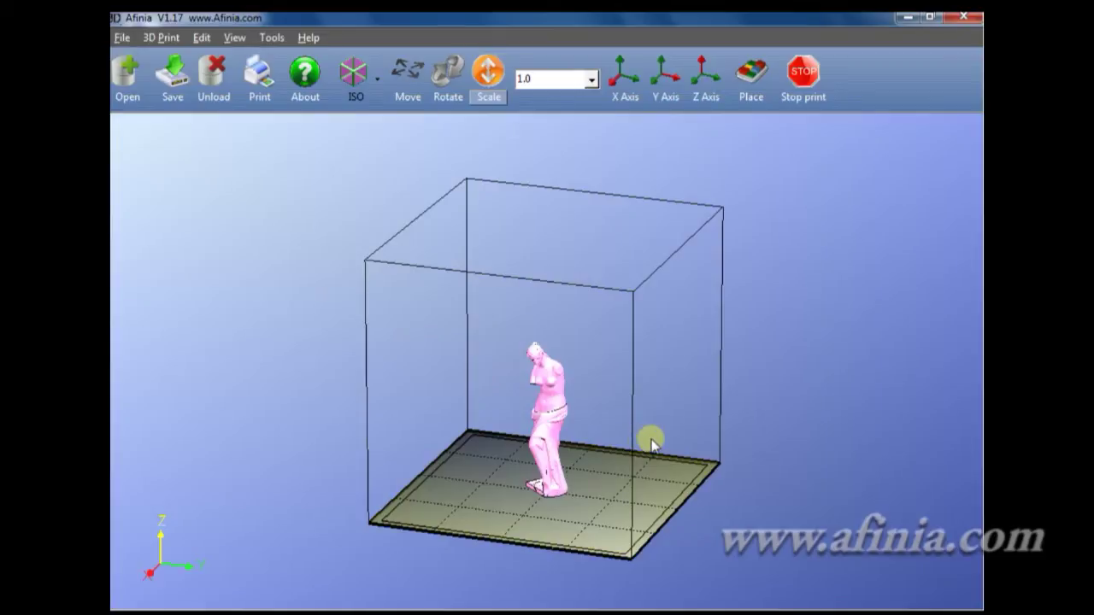
Scale the Venus statue by a factor of 1.2 and place it on the build plate
drag(654, 439, 661, 462)
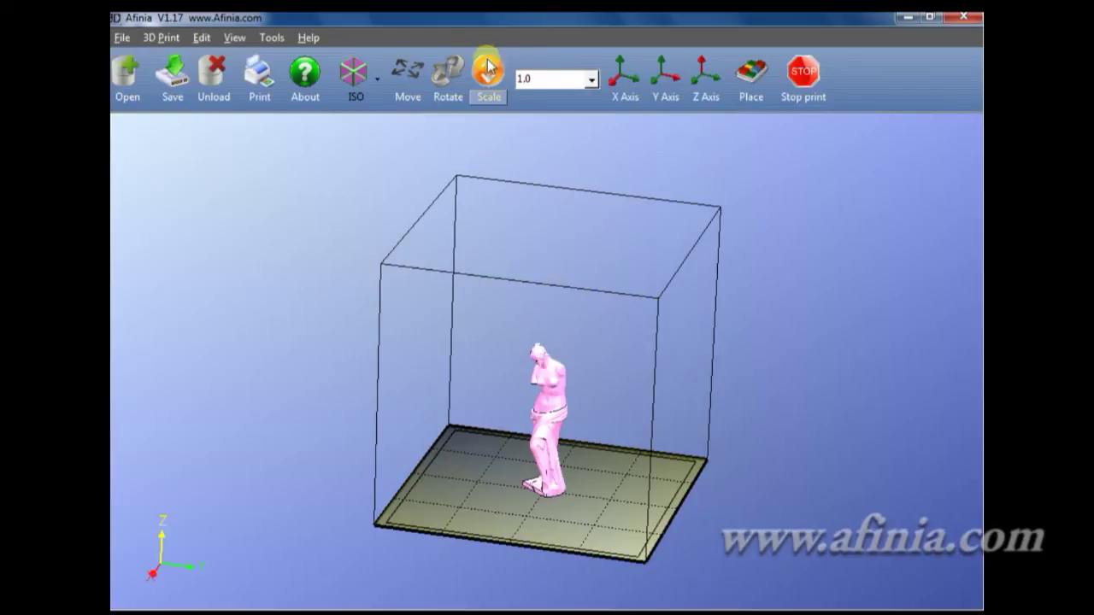
click(590, 79)
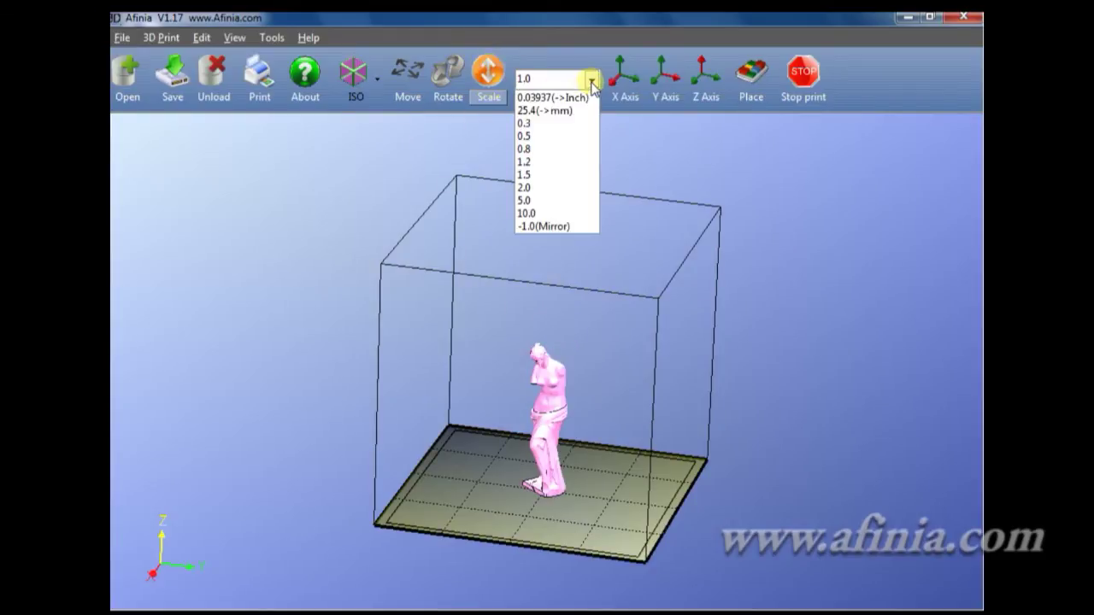
click(536, 163)
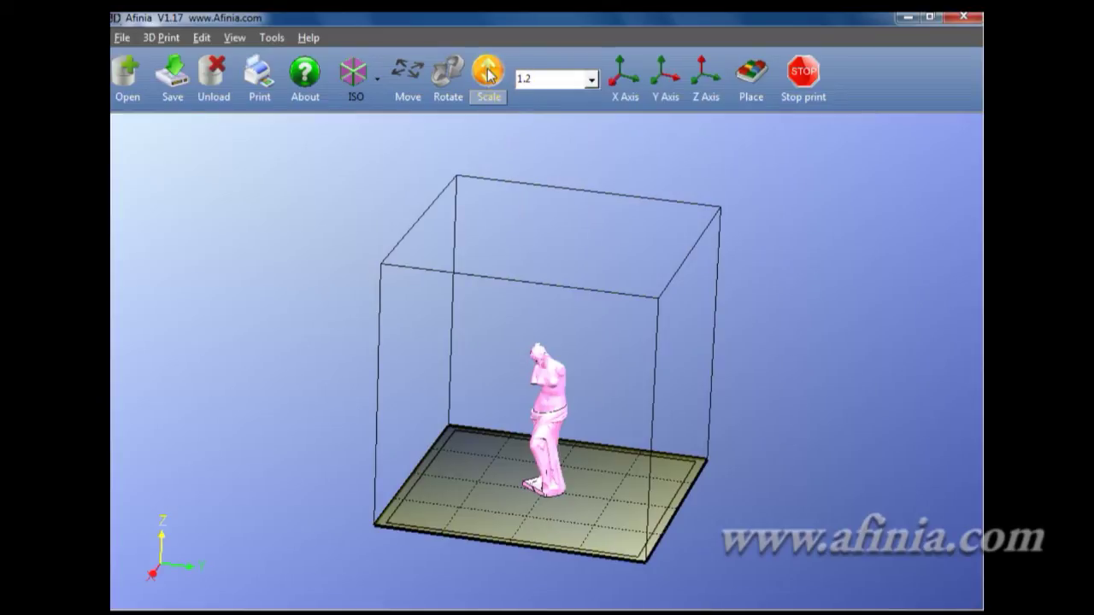
click(488, 73)
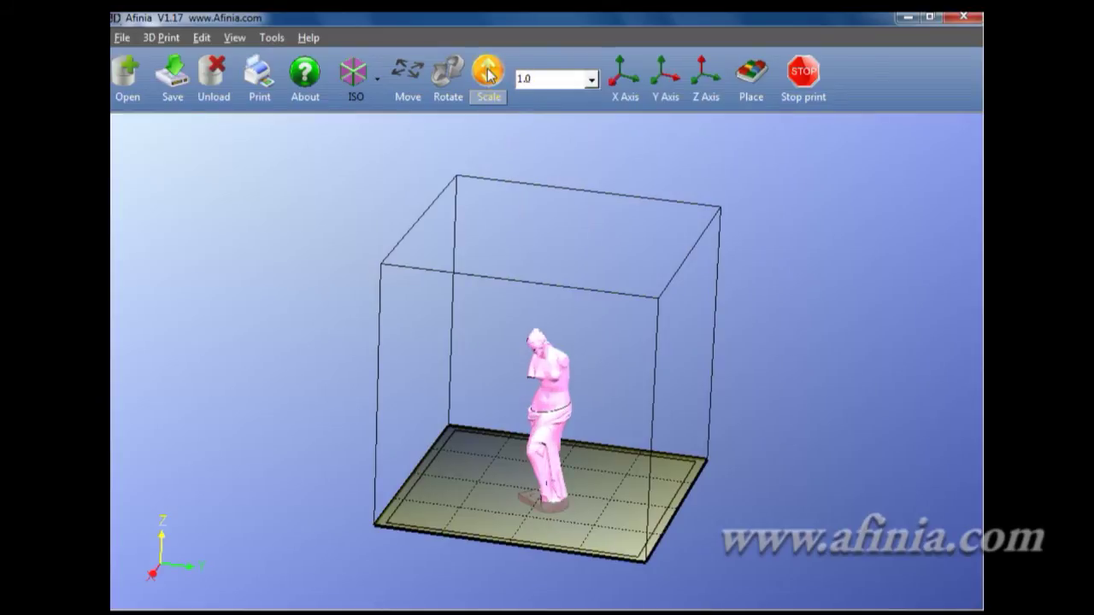
click(751, 75)
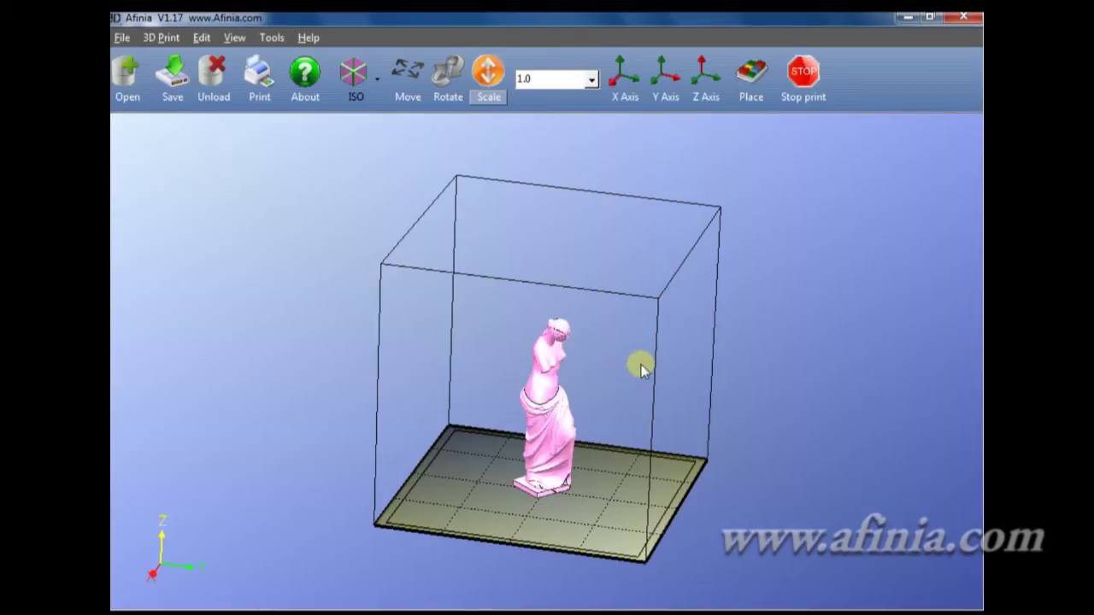
Set a 180° rotation angle and flip the statue about the Y axis, then back upright
click(444, 81)
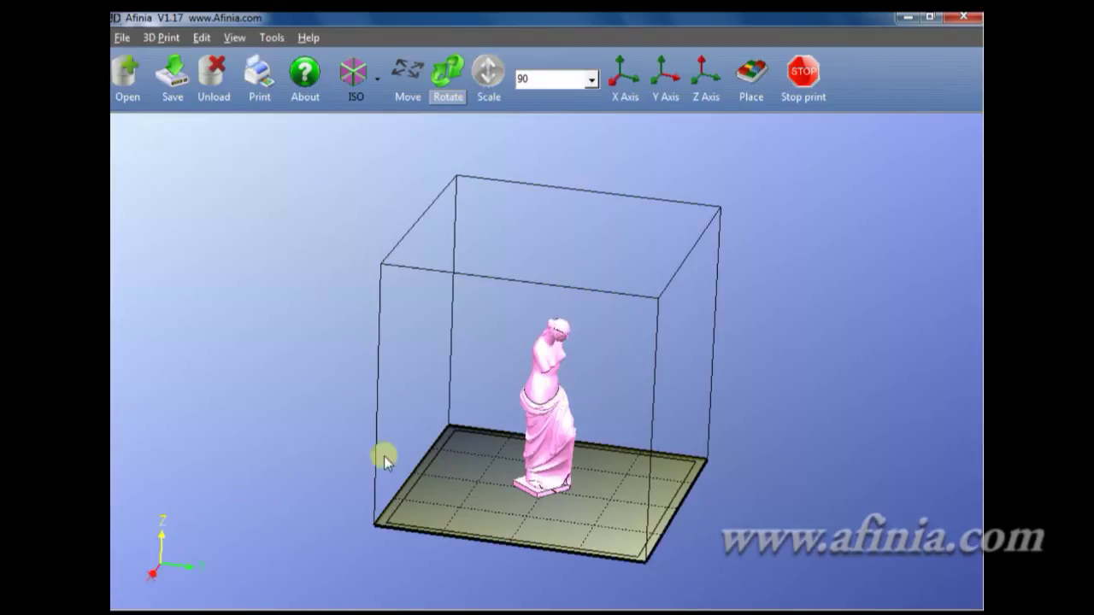
click(591, 79)
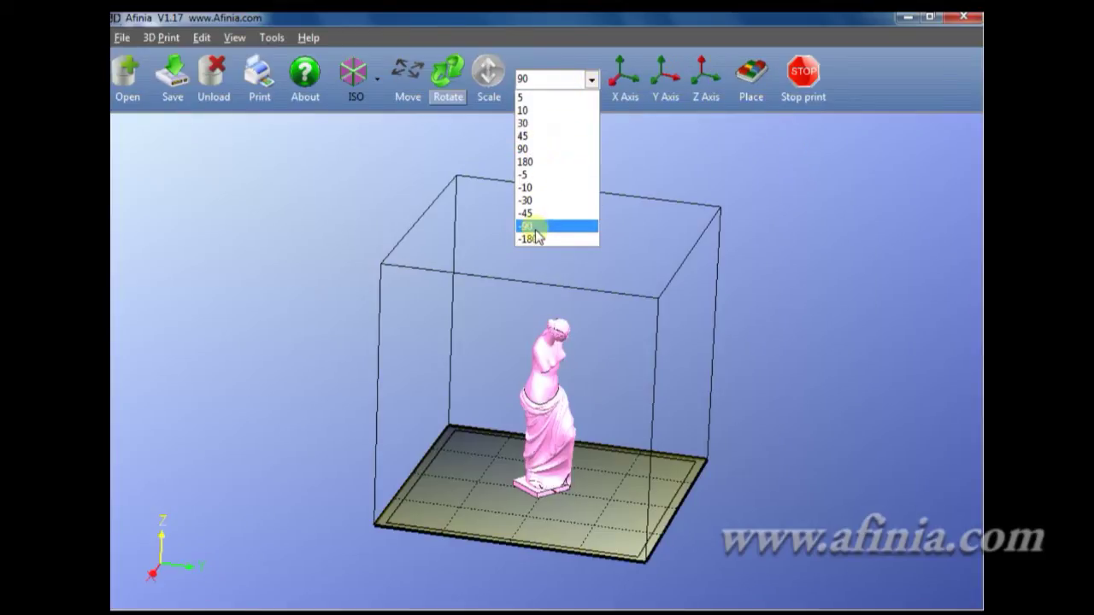
click(530, 163)
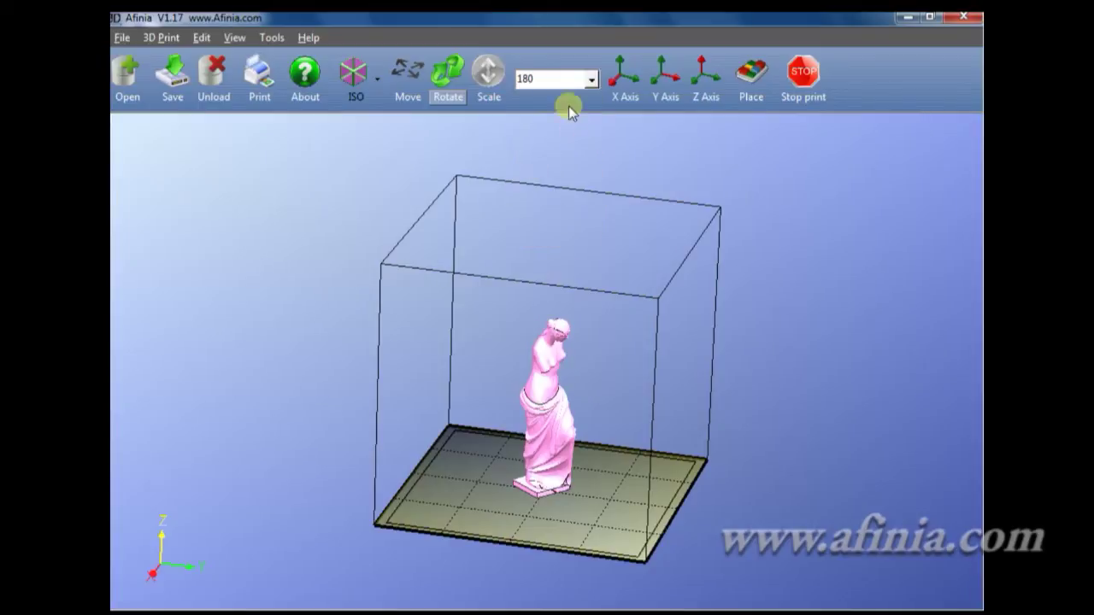
click(675, 80)
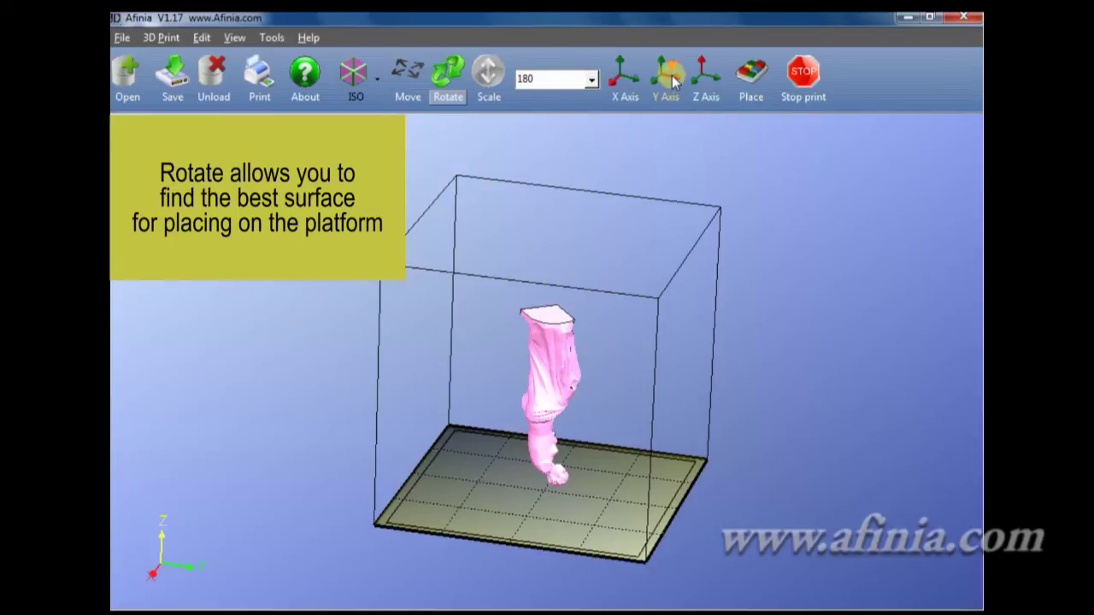
click(674, 80)
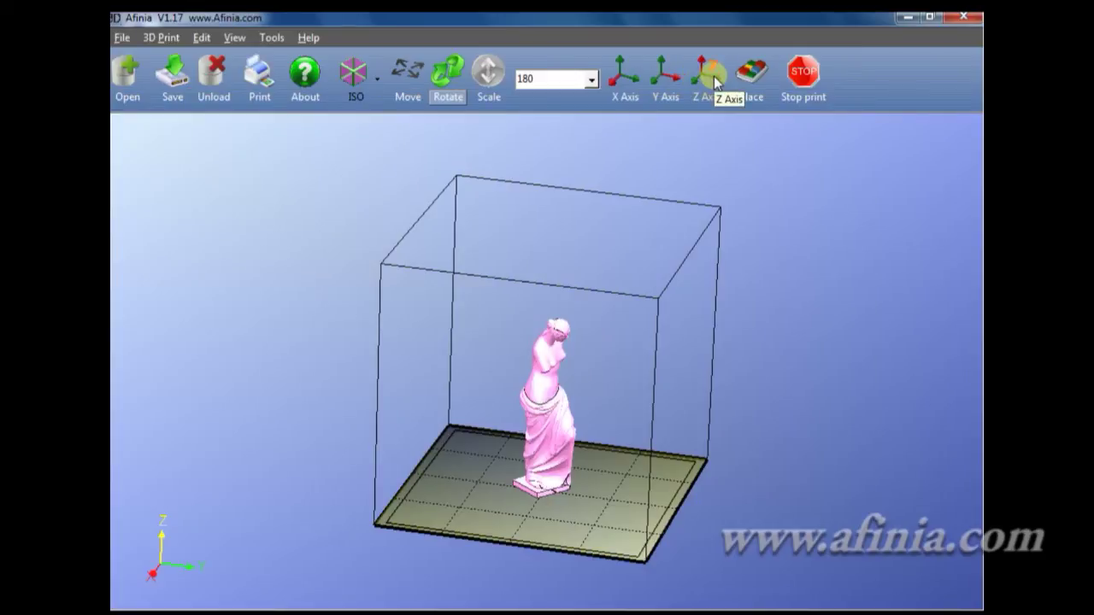
Turn the statue about its Z axis three times, then set the rotation angle to 5°
click(714, 76)
click(713, 76)
click(714, 76)
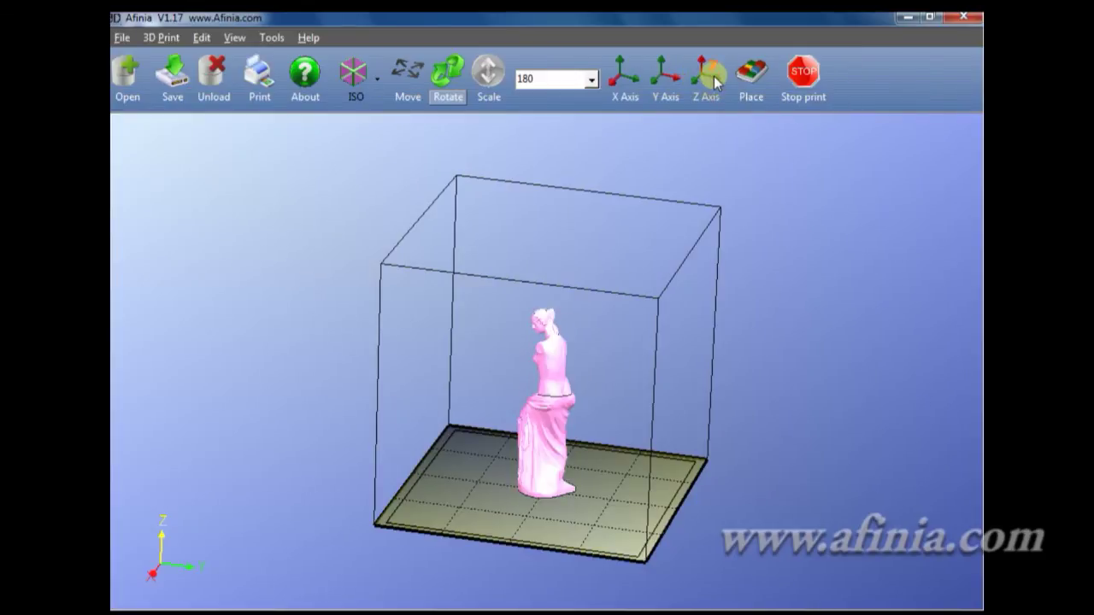
click(591, 79)
click(526, 97)
Set the rotation angle to 3° and nudge the statue eight times about its Z axis
double_click(514, 77)
click(705, 75)
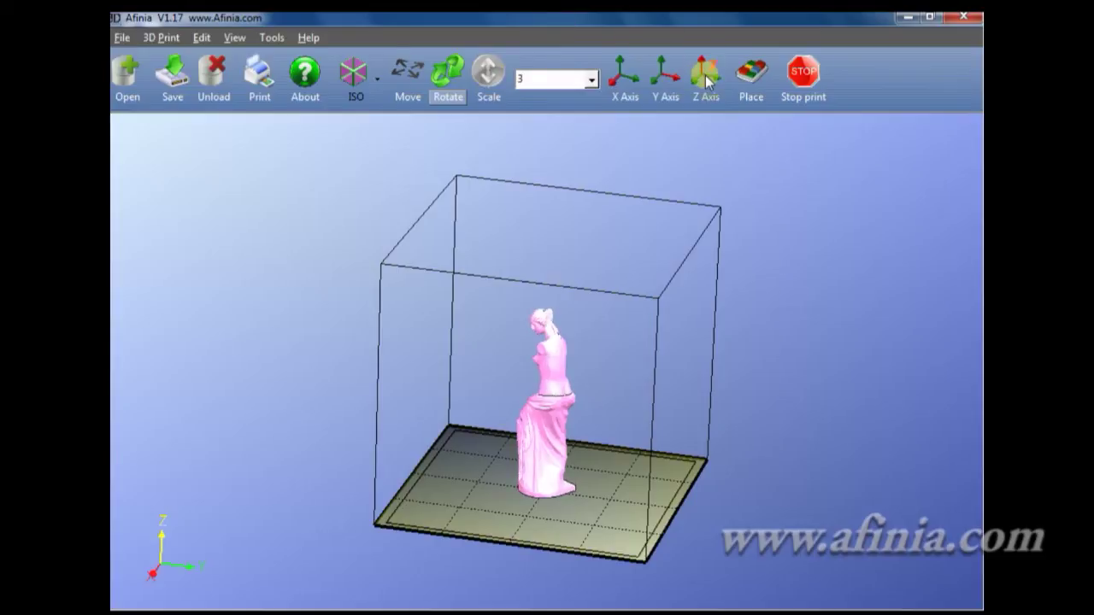
click(705, 75)
click(705, 75)
click(706, 75)
click(705, 75)
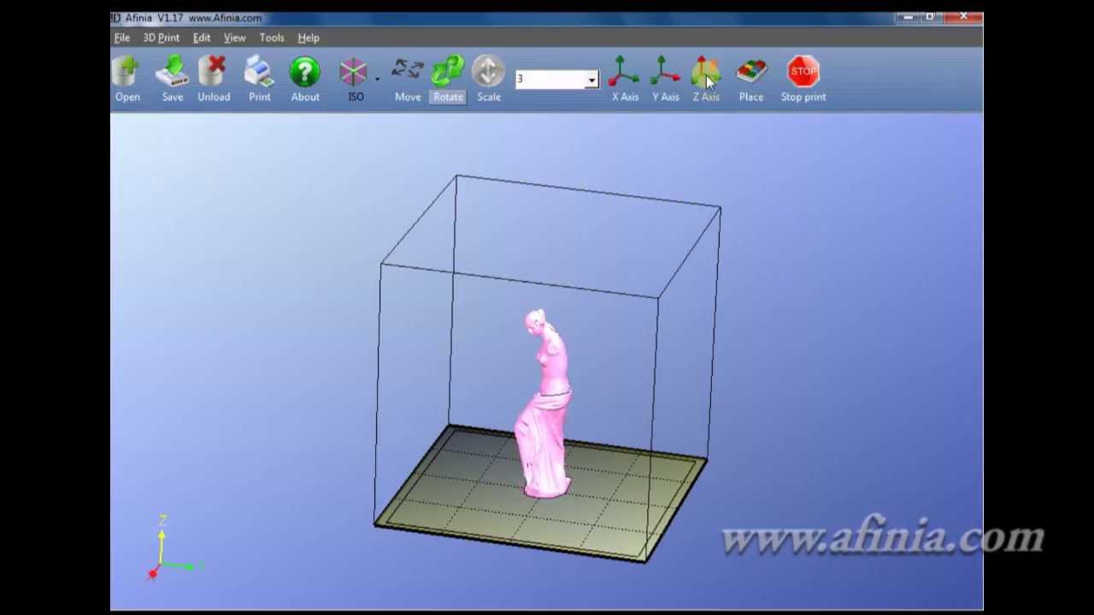
click(706, 75)
click(705, 75)
click(705, 75)
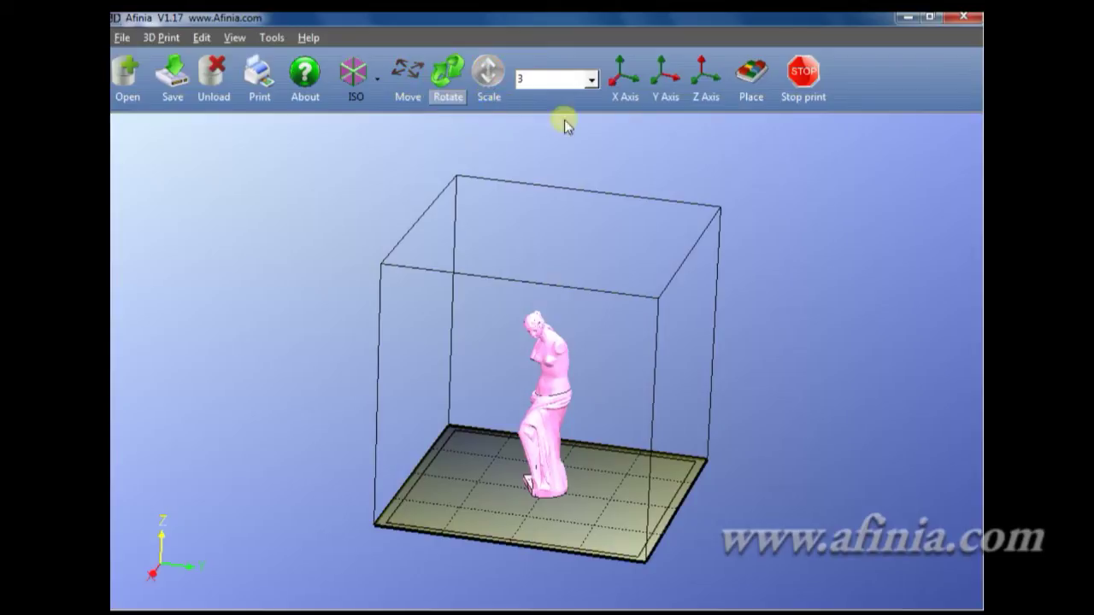
Re-place the statue, turn it freely, and drag it toward the platform's left edge
click(763, 80)
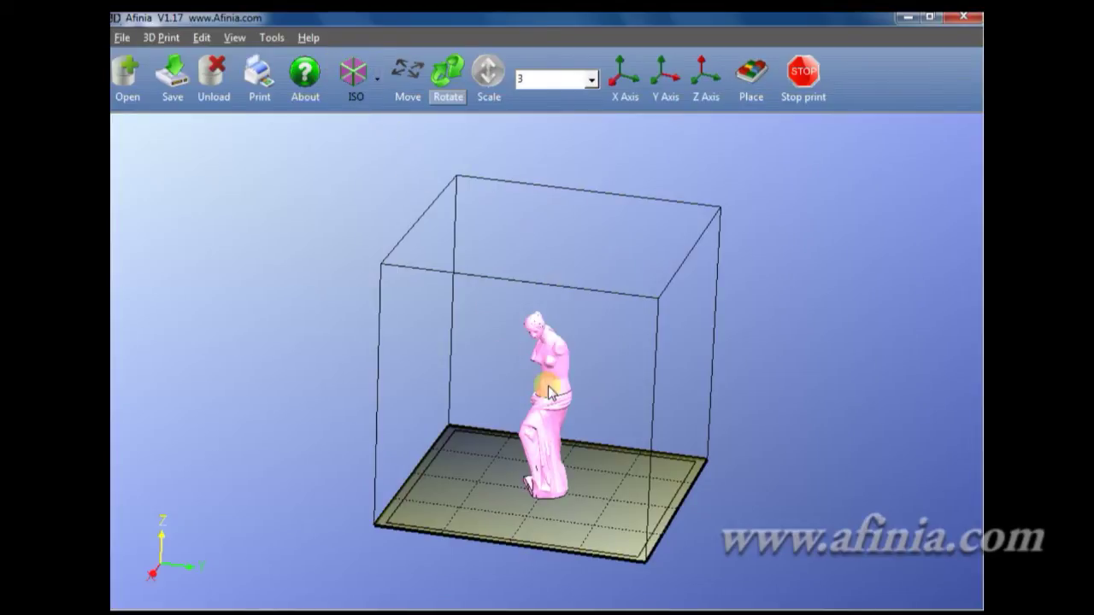
mouse_move(547, 386)
mouse_down()
mouse_move(536, 338)
mouse_move(562, 381)
mouse_up()
drag(552, 417, 484, 399)
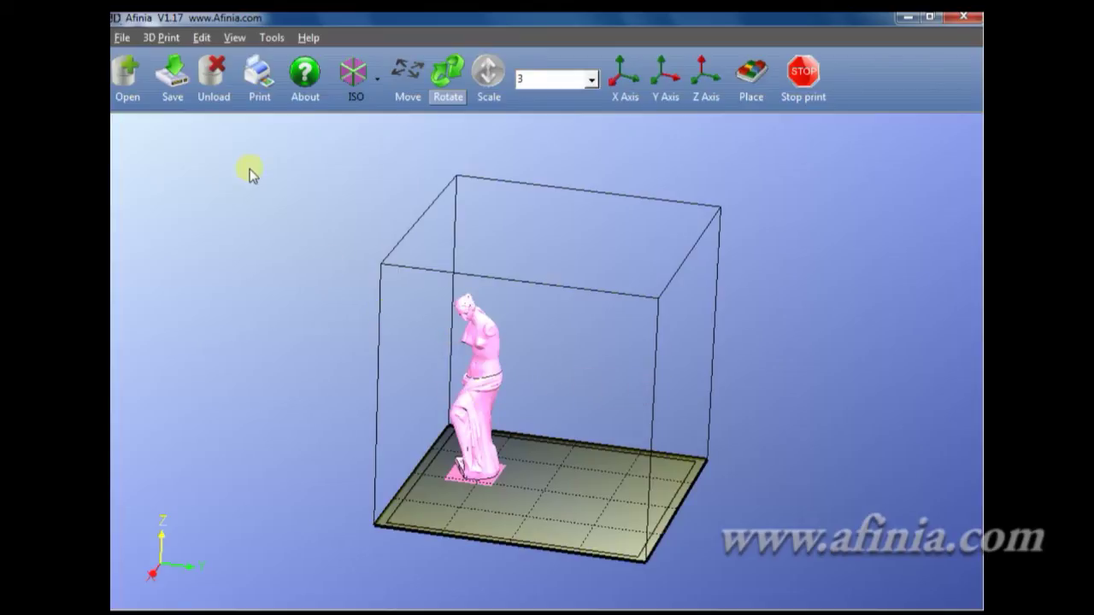
click(122, 38)
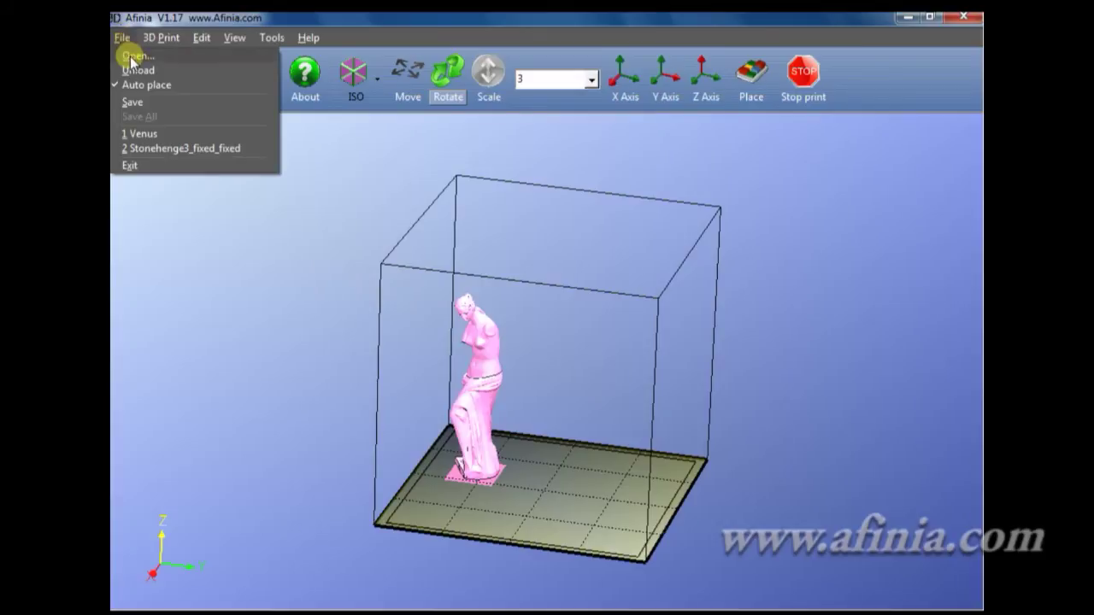
In the Open dialog, browse from Local Disk (C:) through Program Files and Example to Spare Part
click(135, 56)
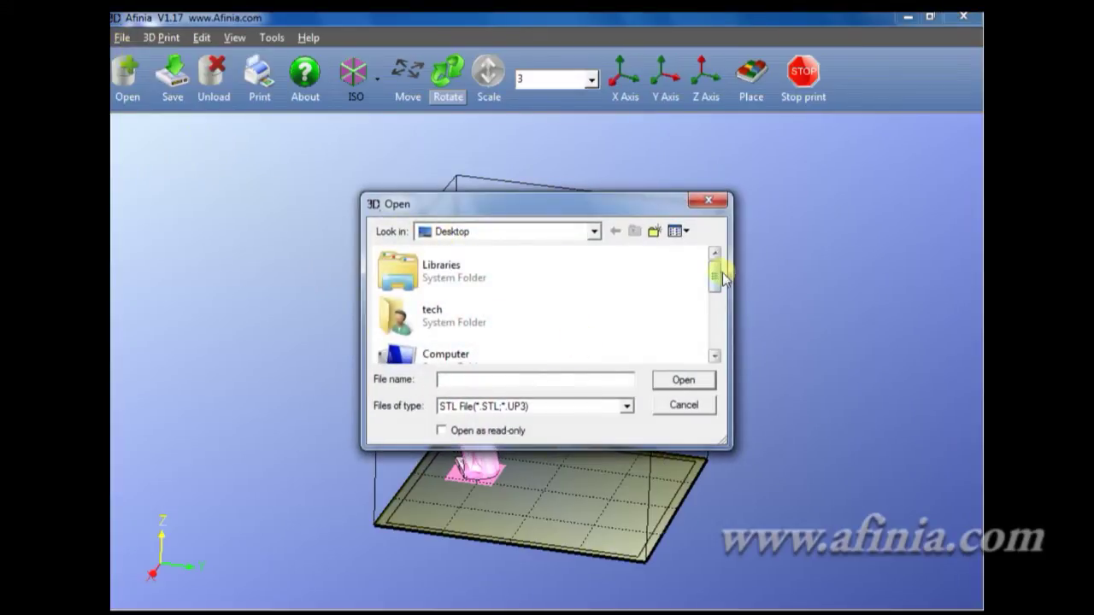
click(594, 232)
click(479, 317)
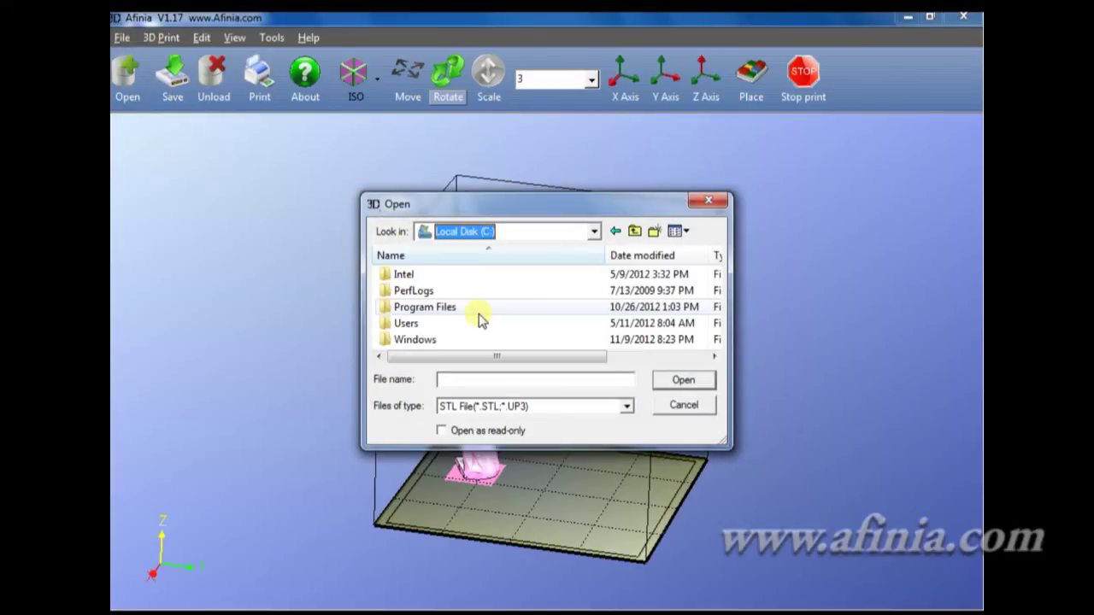
double_click(482, 307)
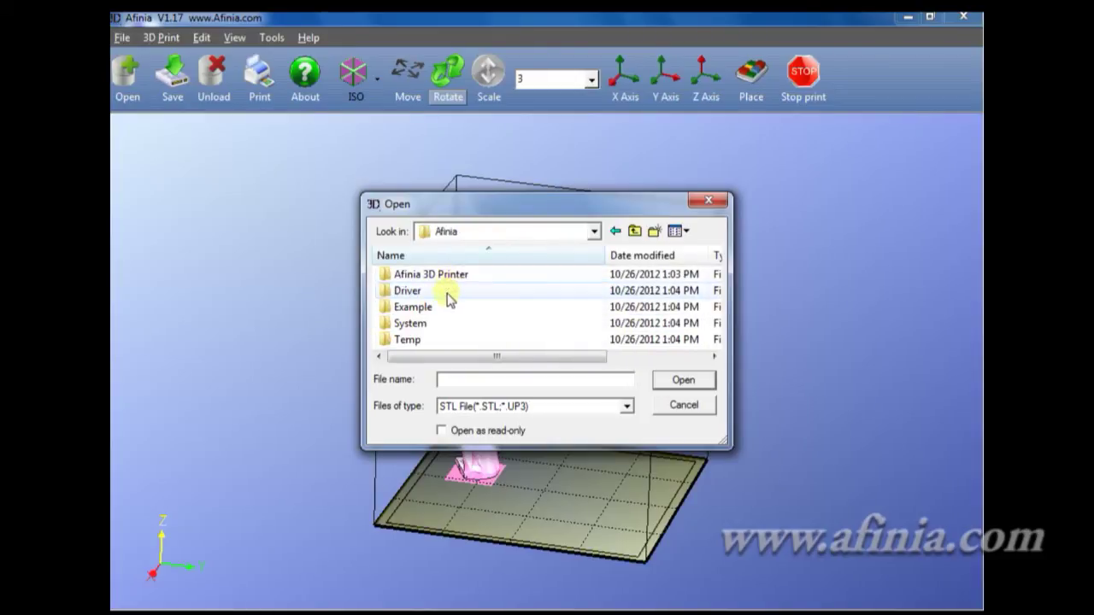
double_click(432, 308)
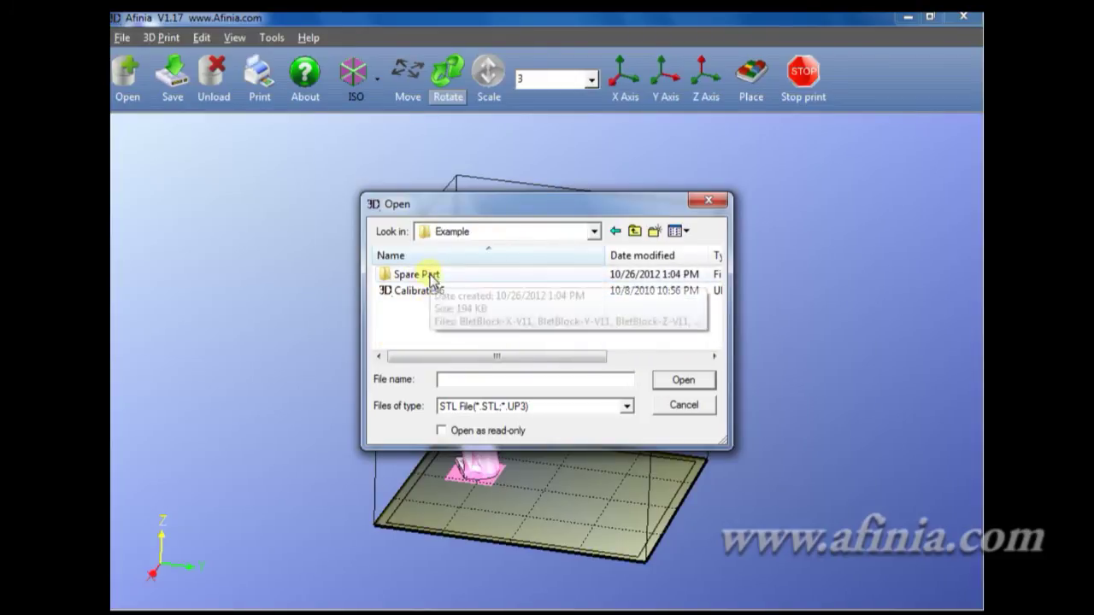
double_click(417, 275)
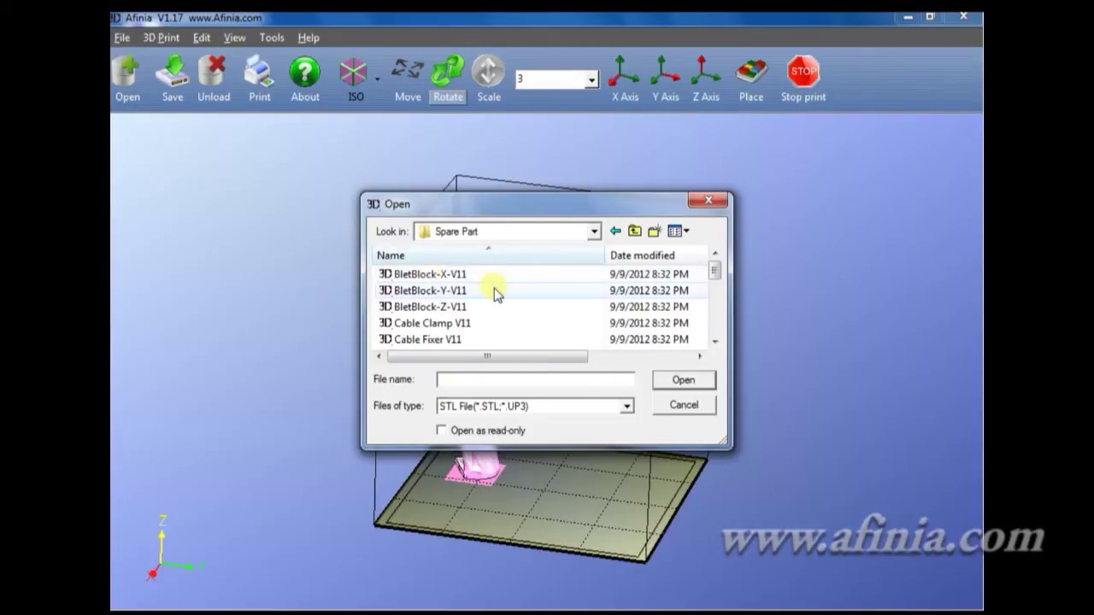
Select Wind Barrier V11 - 40fan and load it onto the platform
click(718, 341)
click(718, 342)
click(718, 342)
click(718, 342)
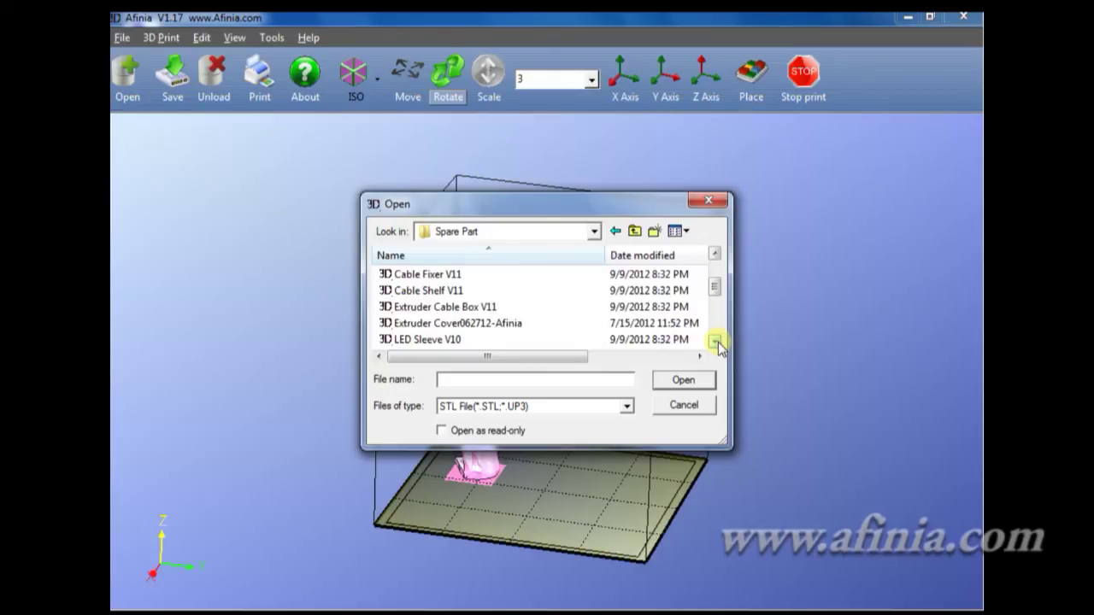
click(718, 342)
click(718, 342)
click(718, 342)
click(718, 342)
click(718, 342)
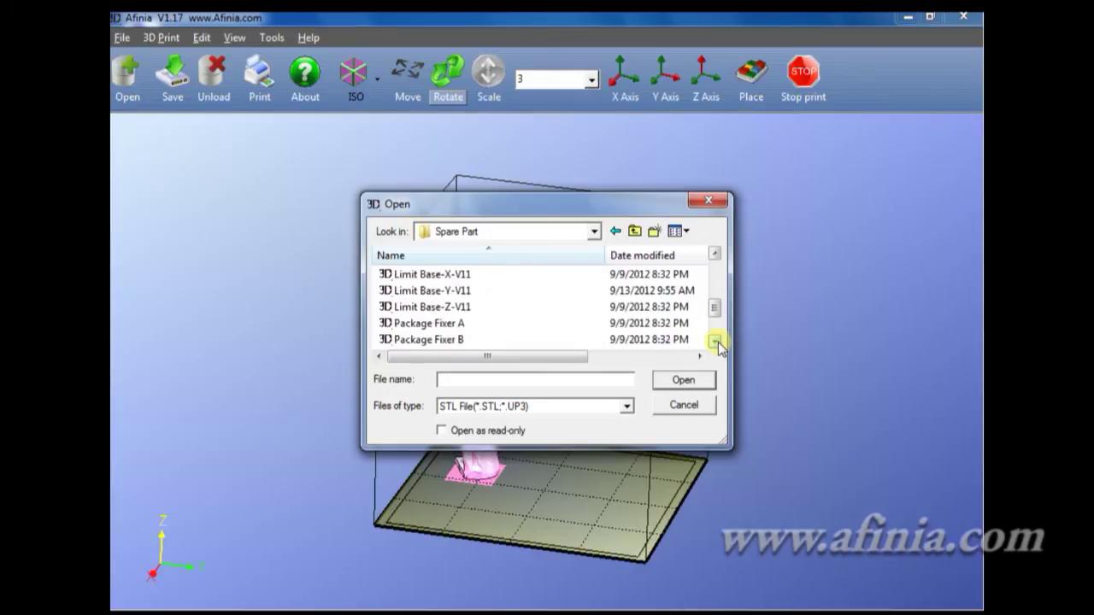
click(718, 342)
click(718, 342)
click(718, 342)
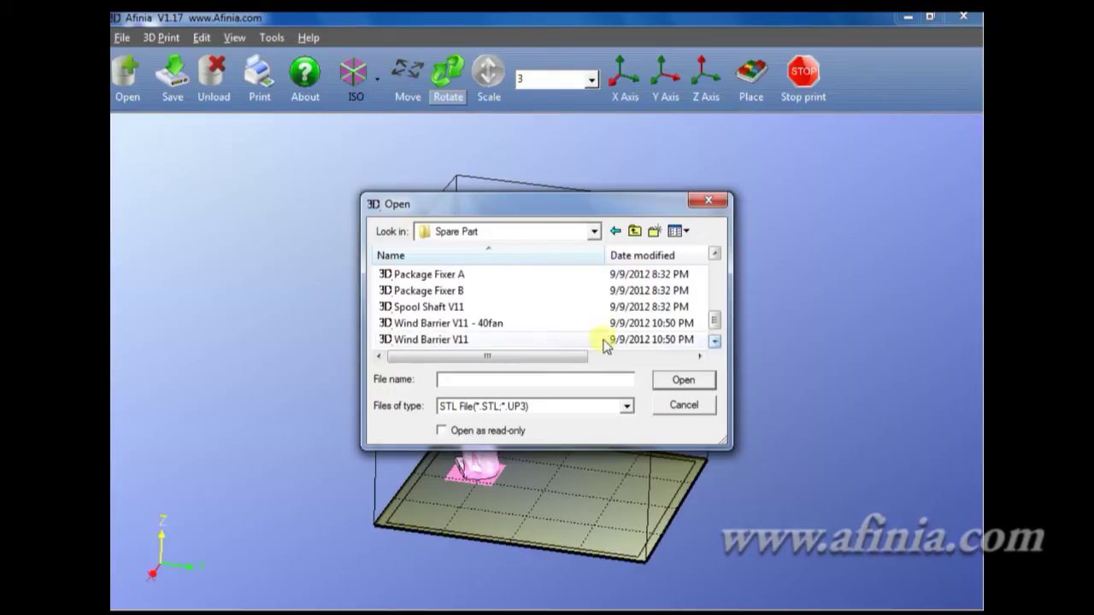
click(442, 329)
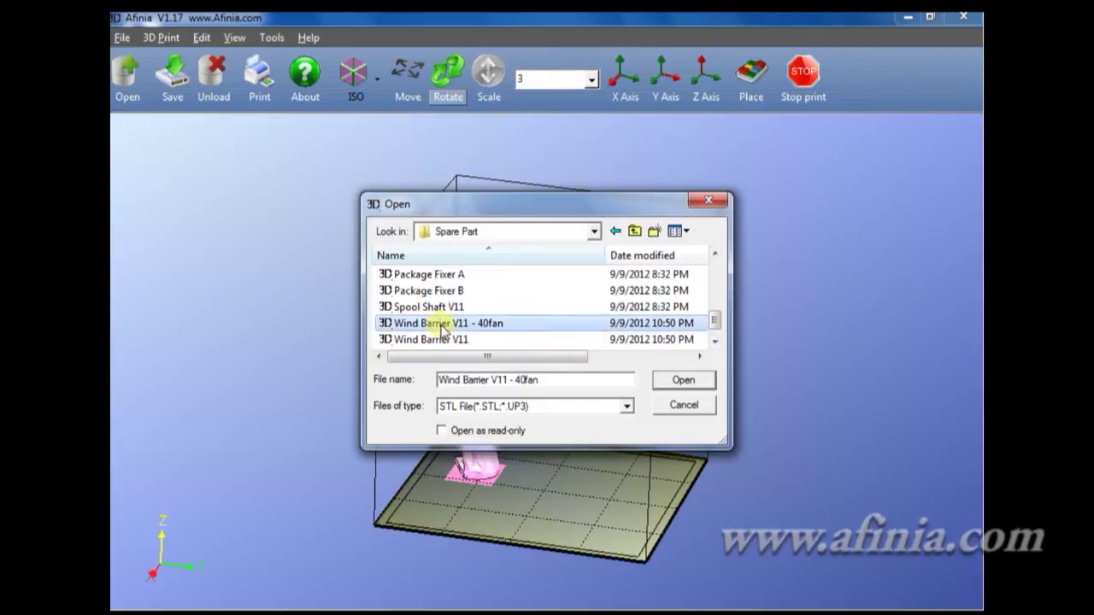
click(689, 380)
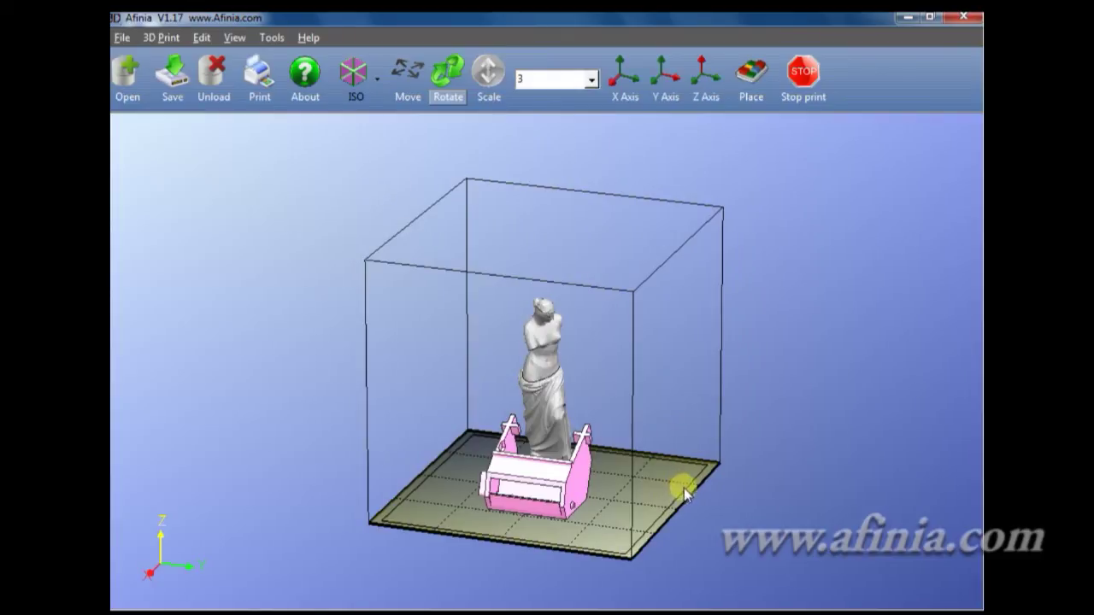
Orbit the view to look down on the statue and spare part from above
drag(679, 486, 649, 501)
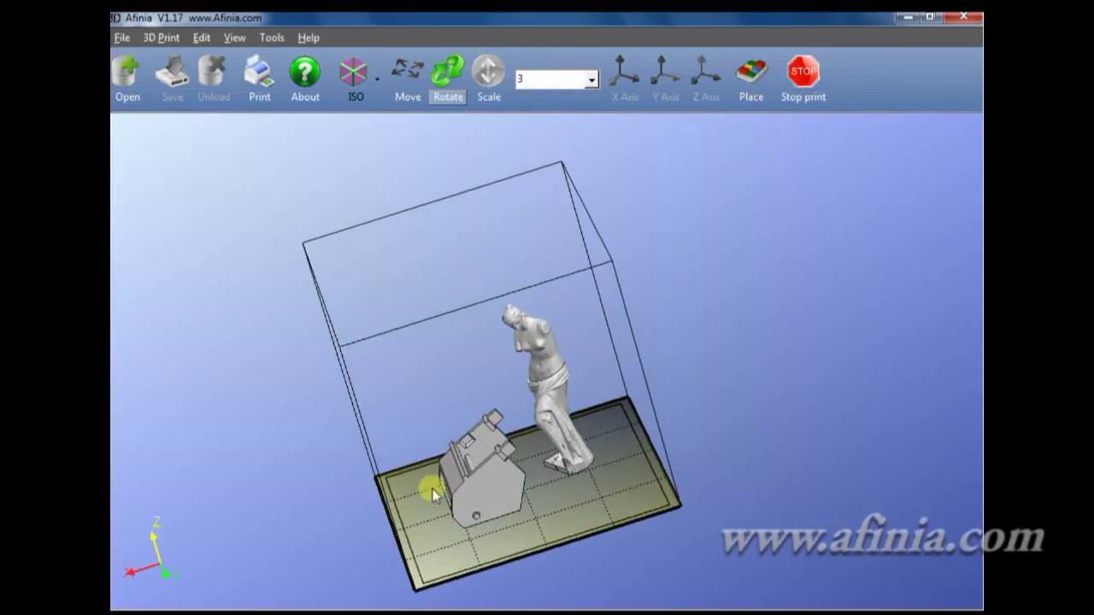
drag(598, 505, 615, 486)
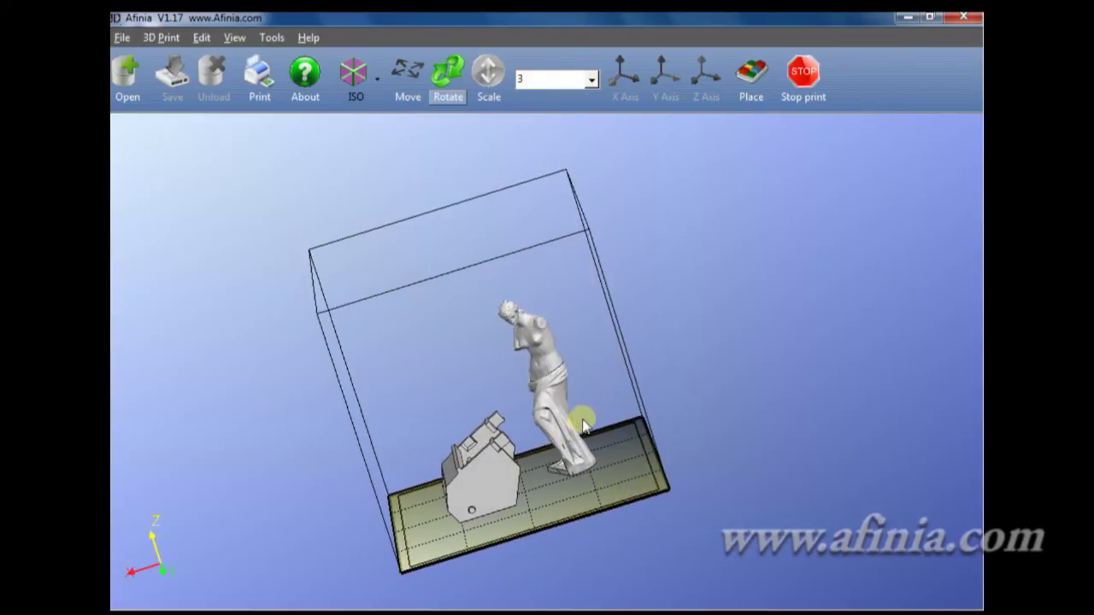
drag(633, 465, 628, 507)
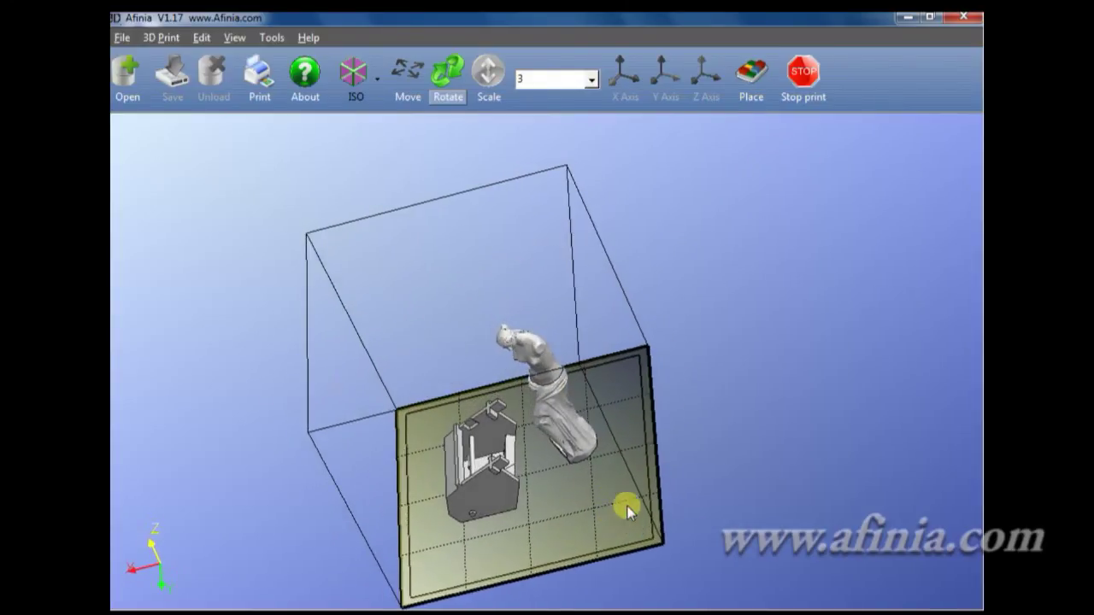
drag(598, 447, 578, 485)
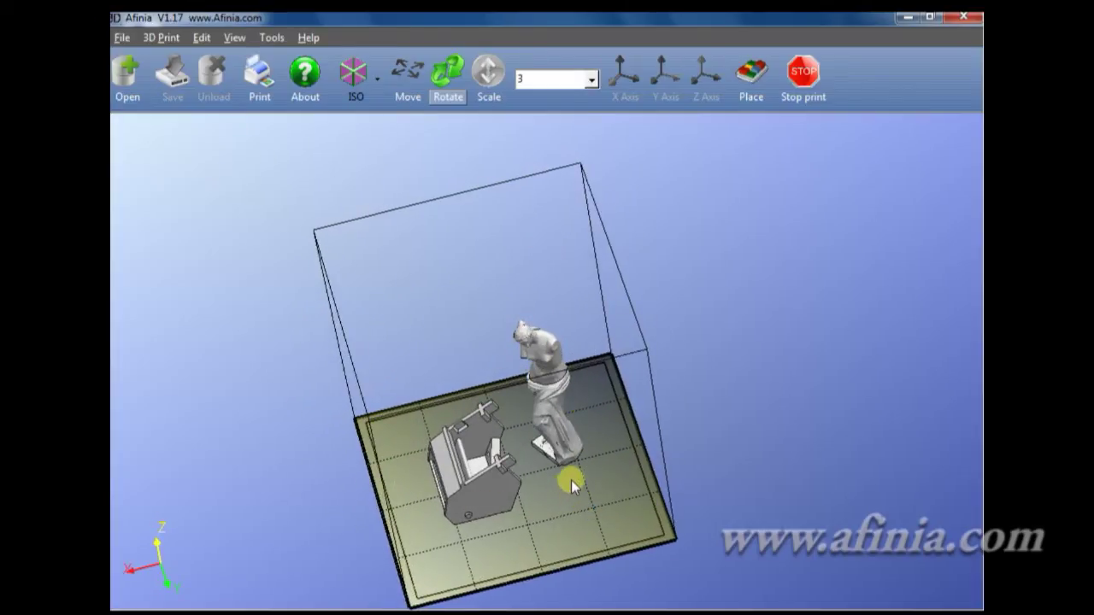
Select the Venus statue and spin it about its vertical axis
click(557, 425)
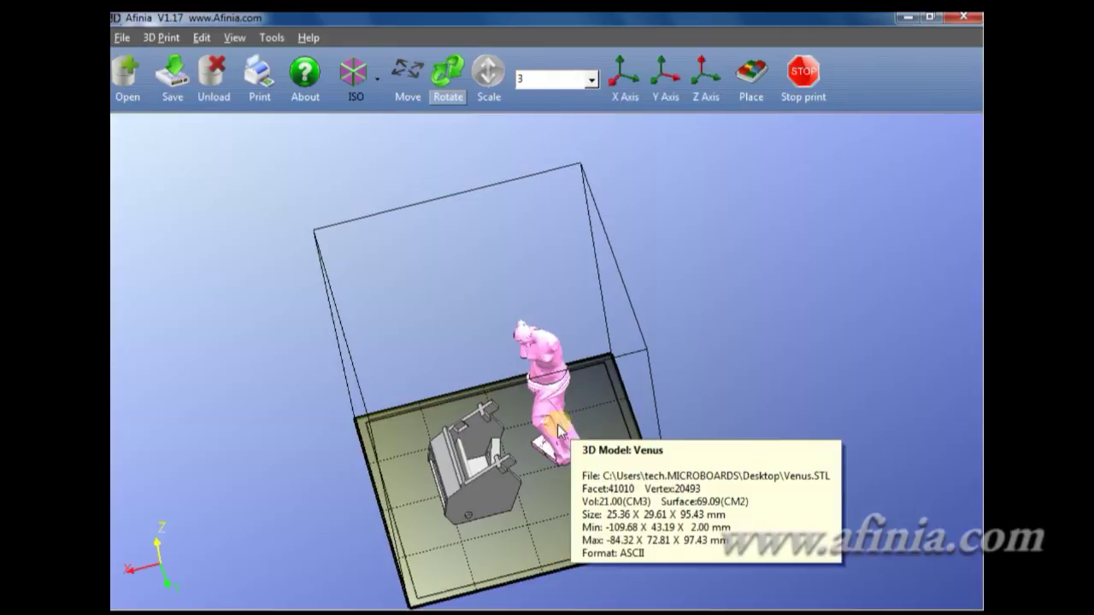
drag(557, 434, 512, 519)
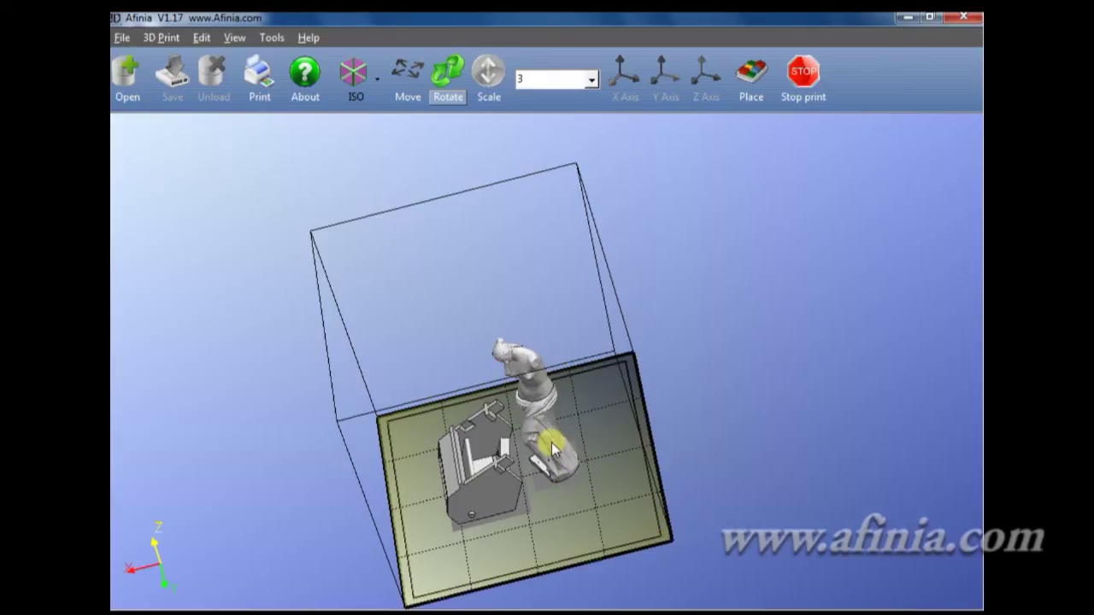
click(552, 449)
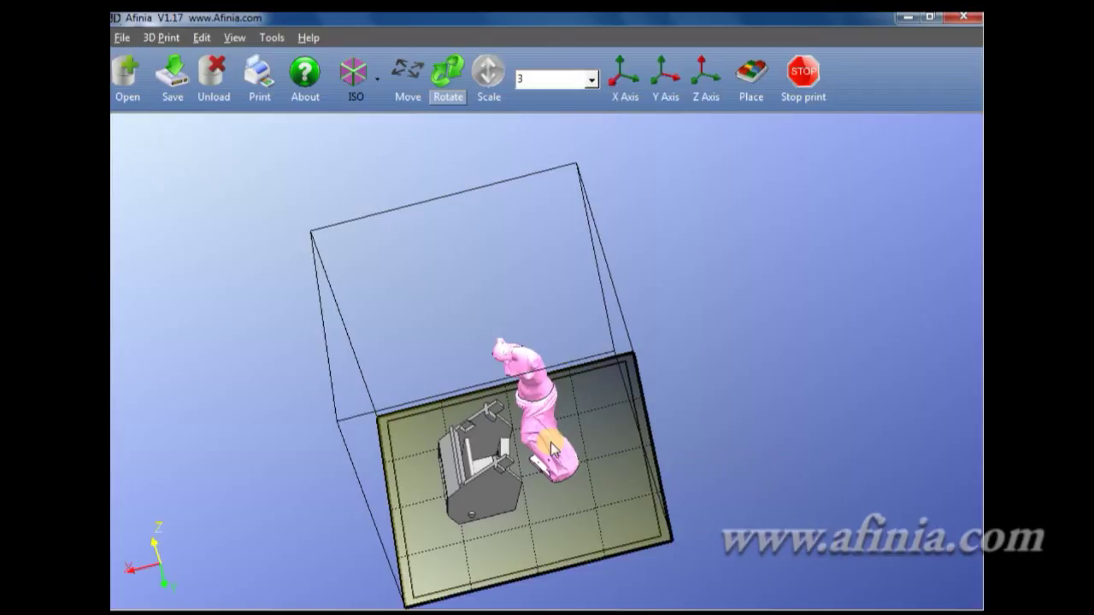
Deselect the statue and select the Wind Barrier V11 - 40fan part
mouse_move(552, 449)
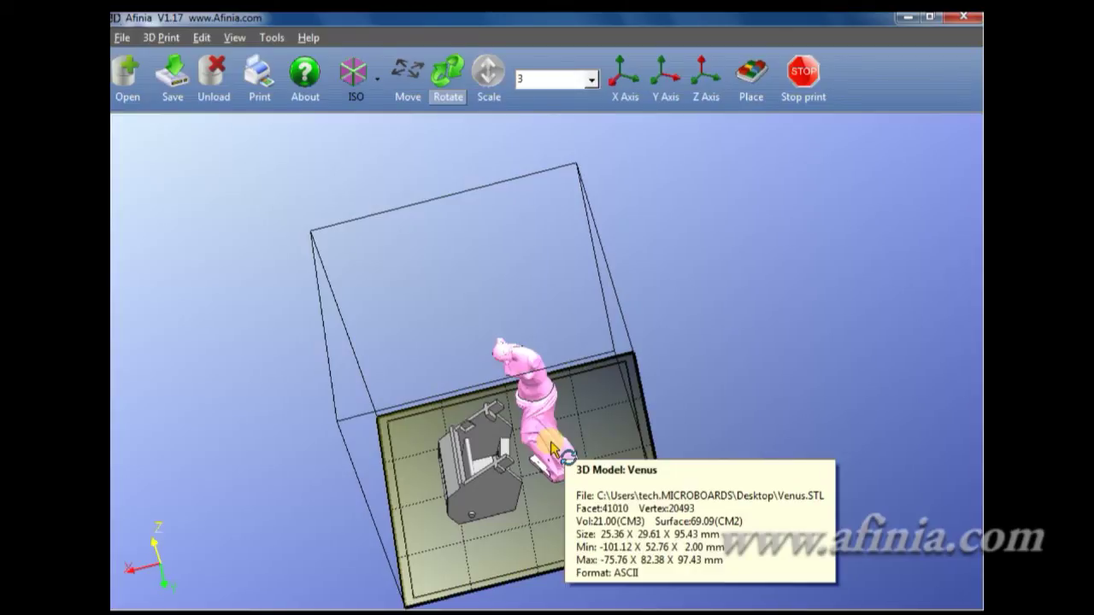
click(653, 406)
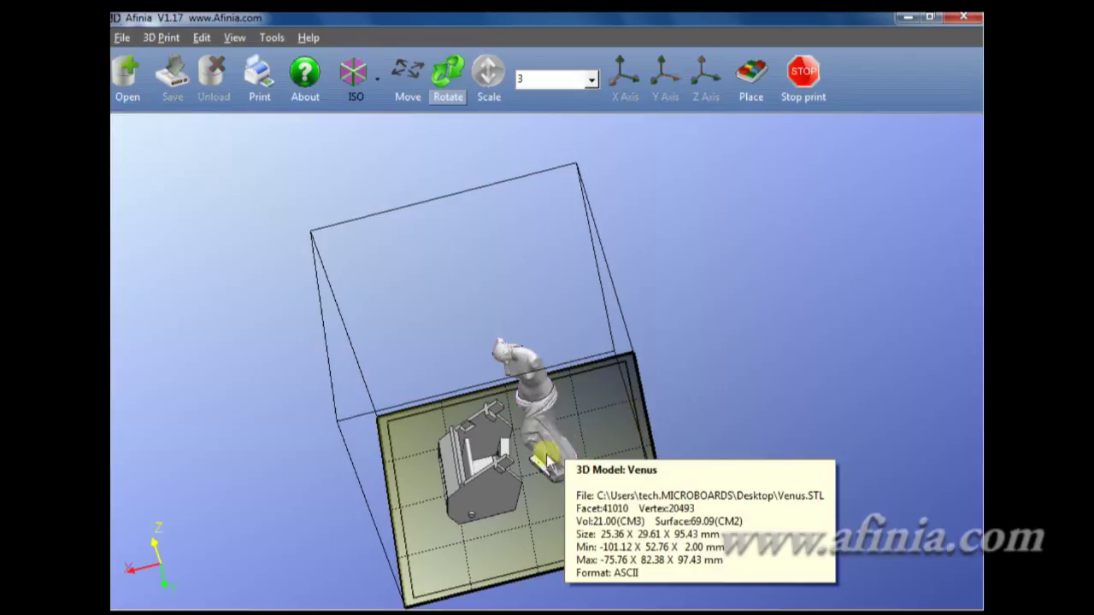
click(520, 506)
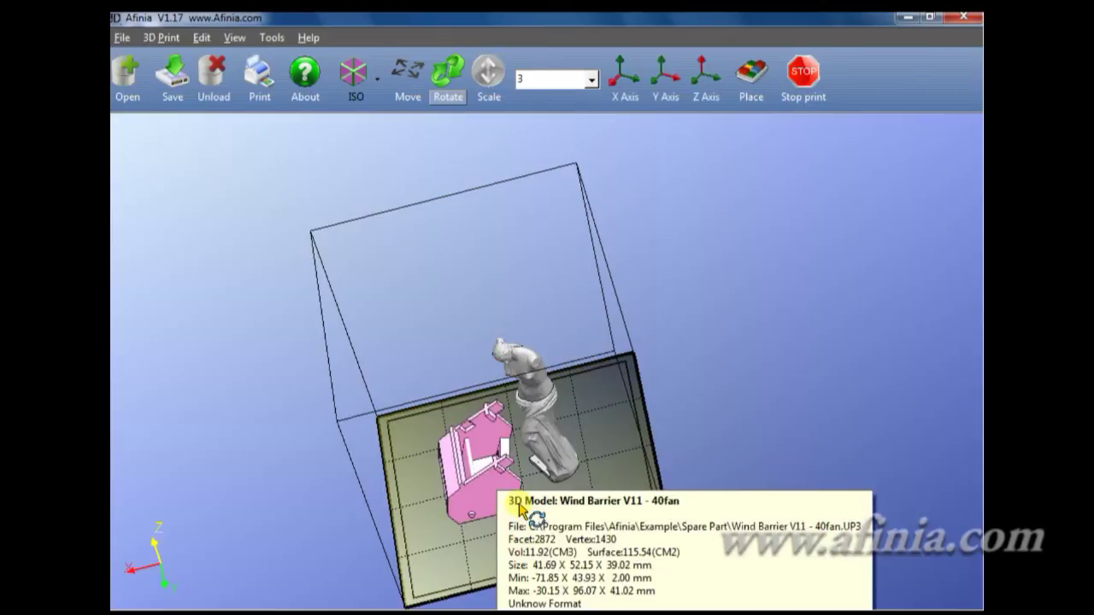
Unload the Wind Barrier V11 - 40fan part, re-place the statue, and return to the ISO view
right_click(476, 486)
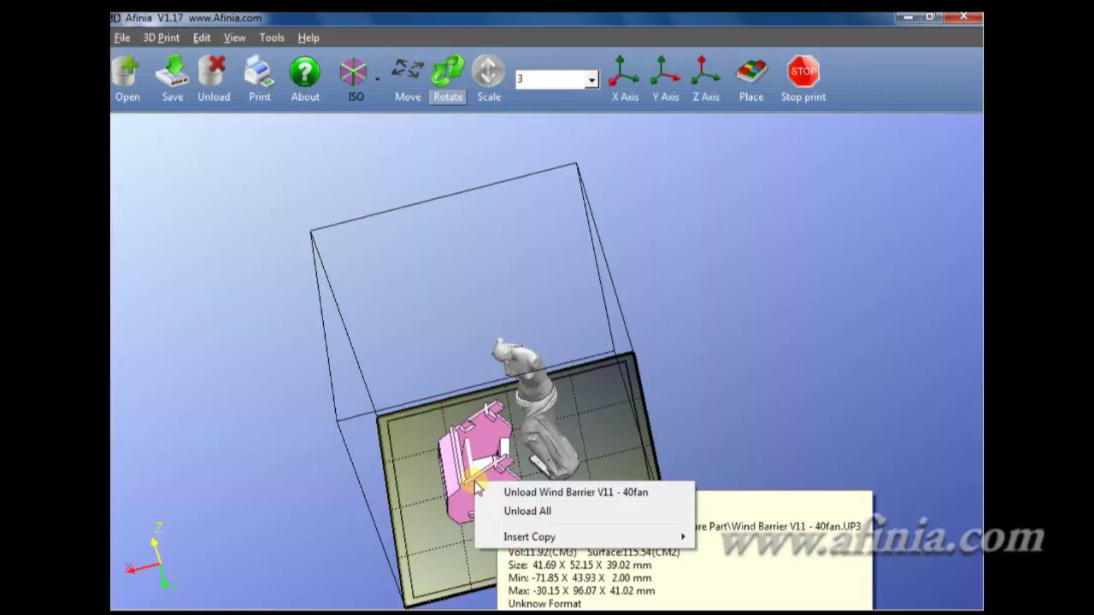
click(568, 493)
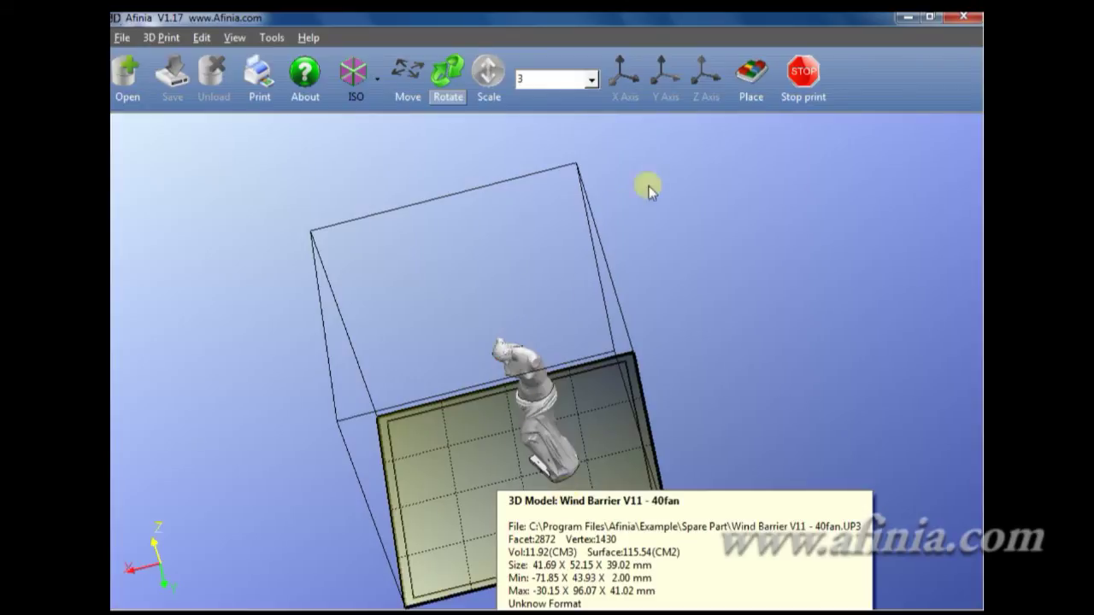
click(754, 72)
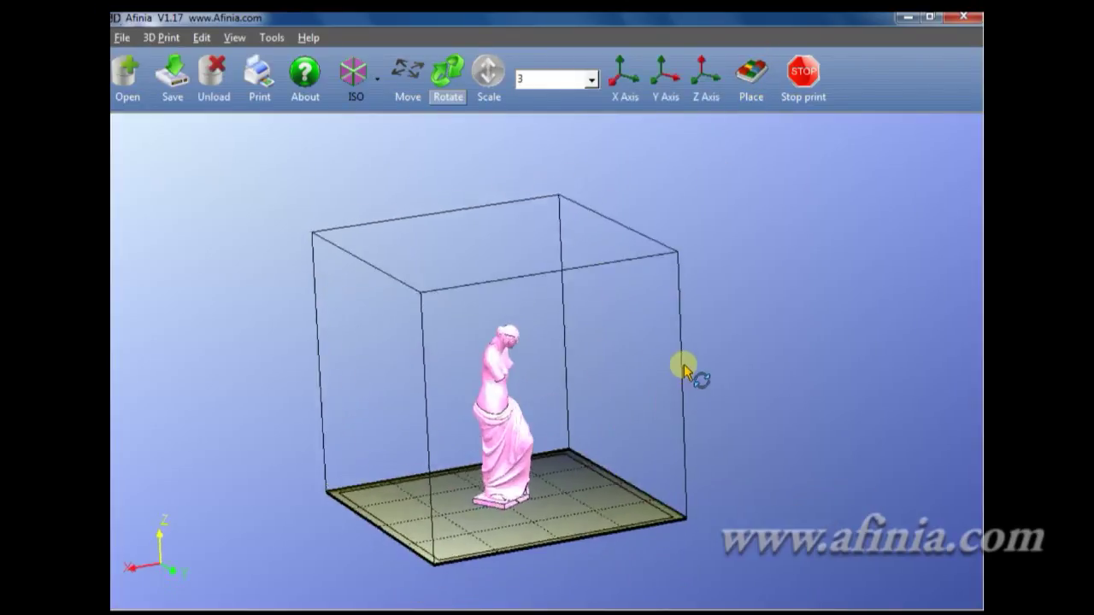
mouse_move(686, 366)
mouse_down()
mouse_move(650, 323)
mouse_move(679, 359)
mouse_up()
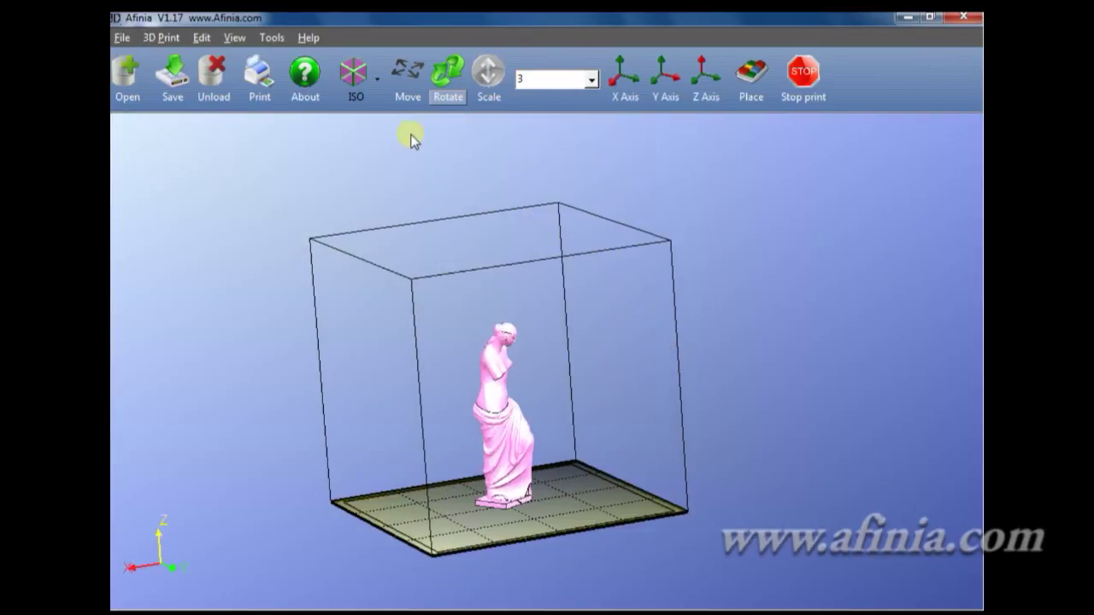
Switch to Move mode with a movement step of 5
click(406, 77)
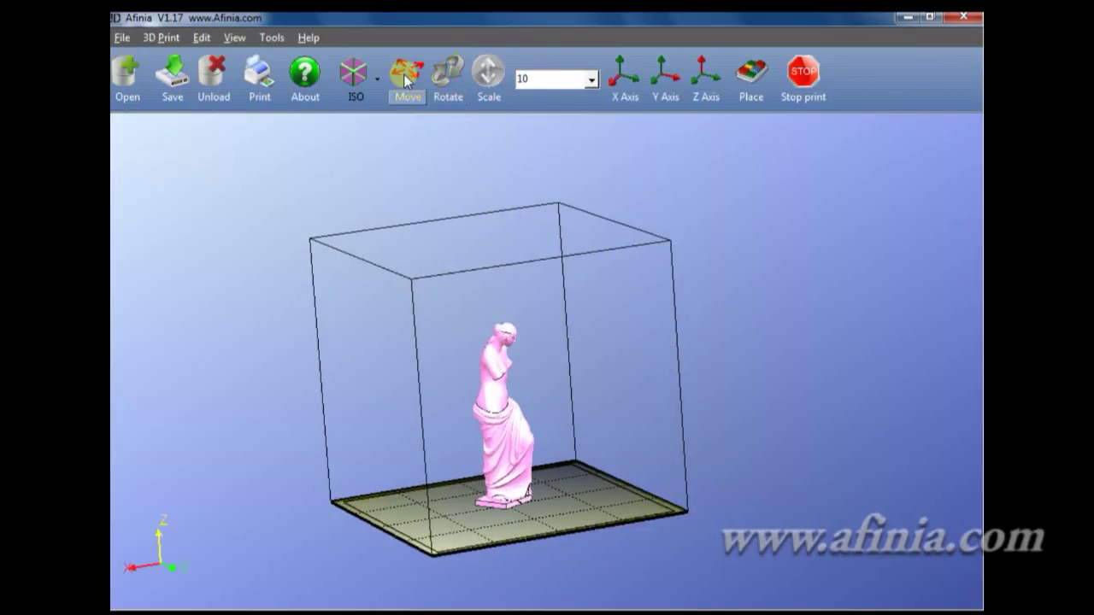
click(590, 80)
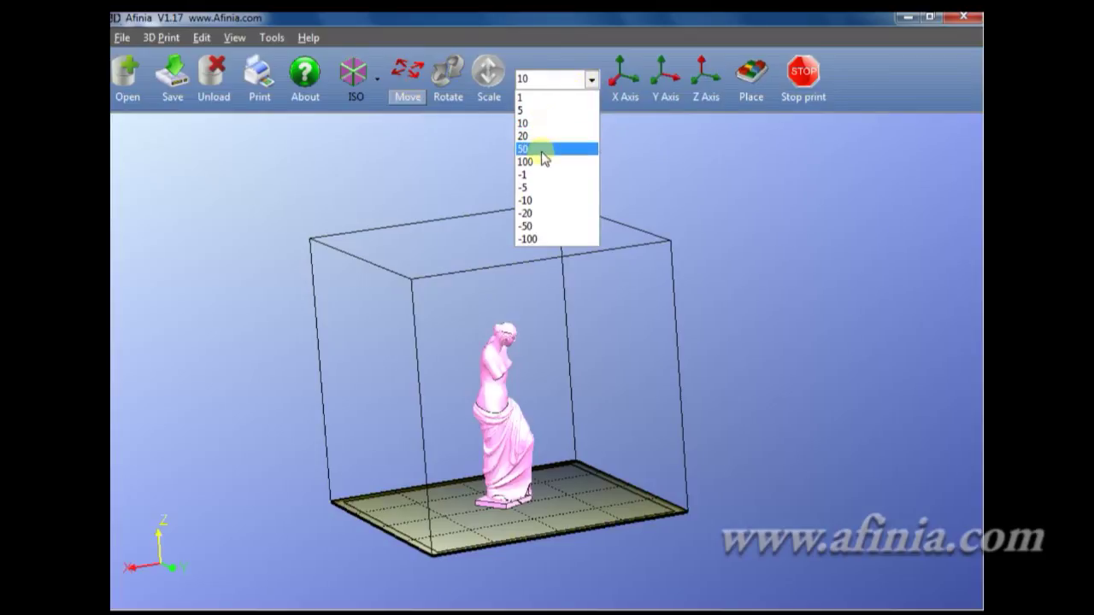
click(531, 112)
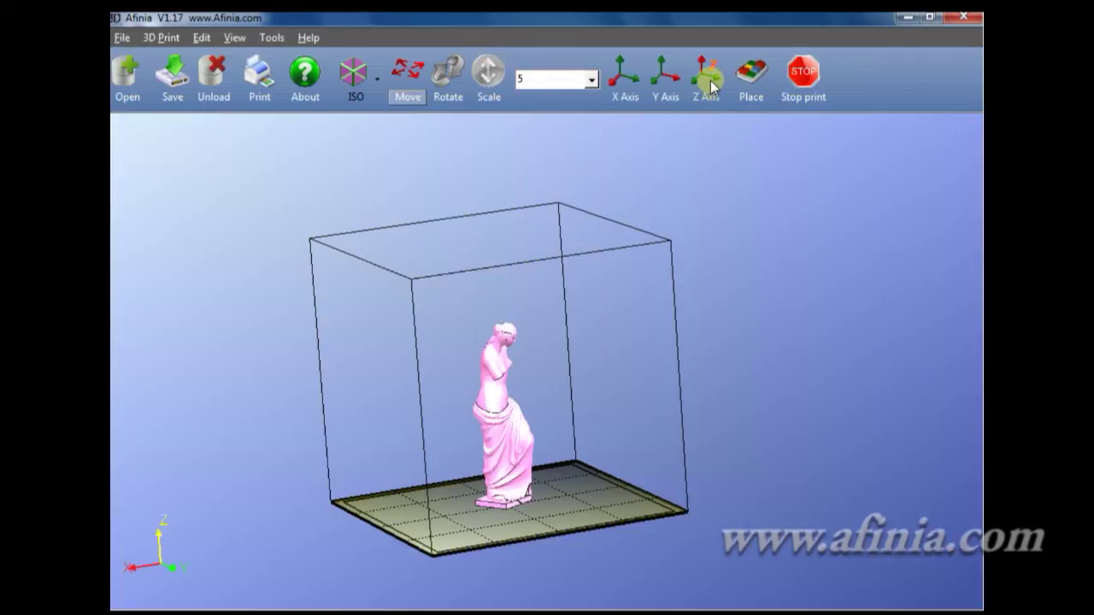
Nudge the Venus statue in 5-unit steps along Y and X, then drag it to the platform centre
click(678, 79)
click(678, 79)
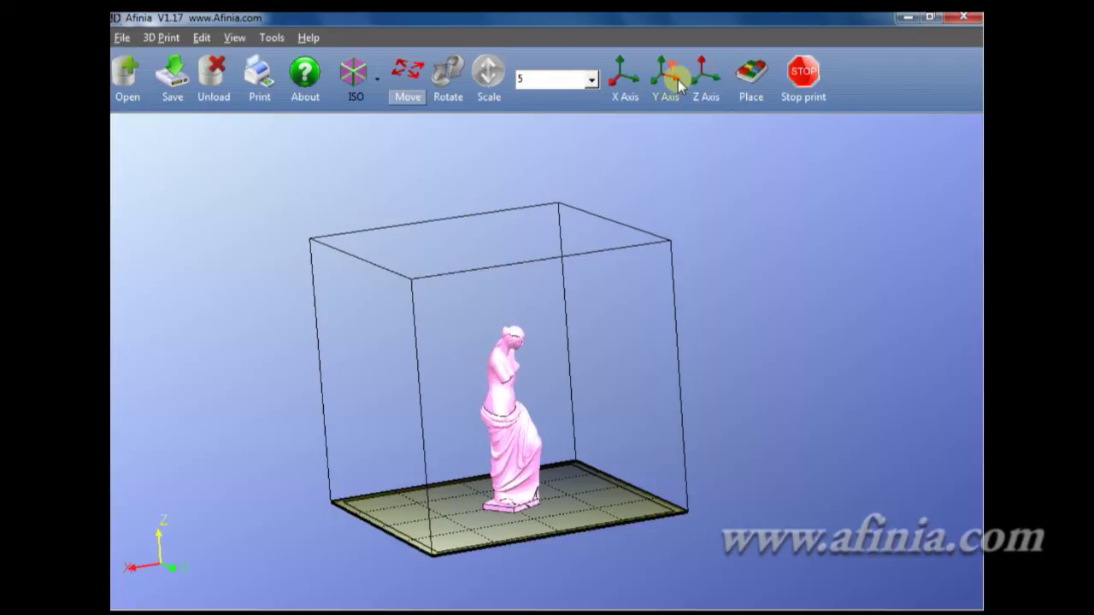
click(678, 80)
click(678, 79)
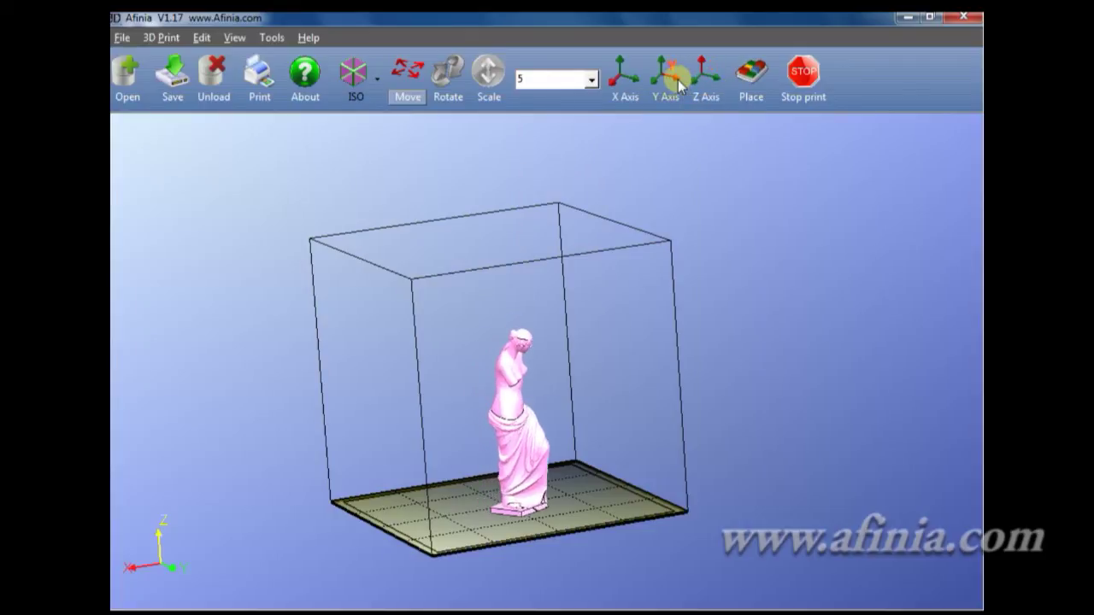
click(613, 81)
click(613, 81)
click(613, 81)
click(612, 81)
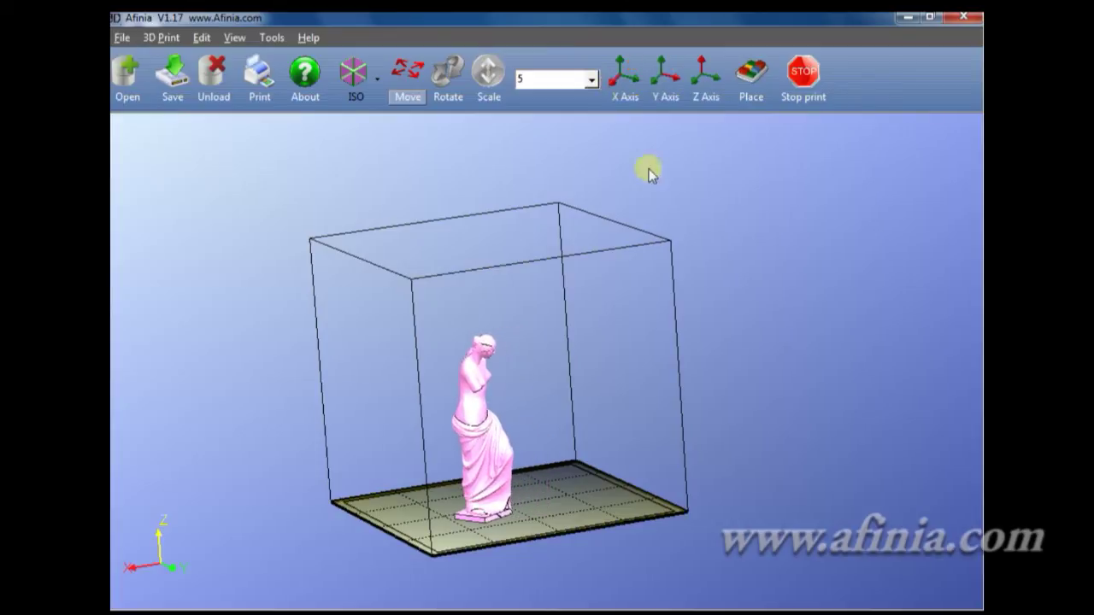
click(623, 72)
click(660, 87)
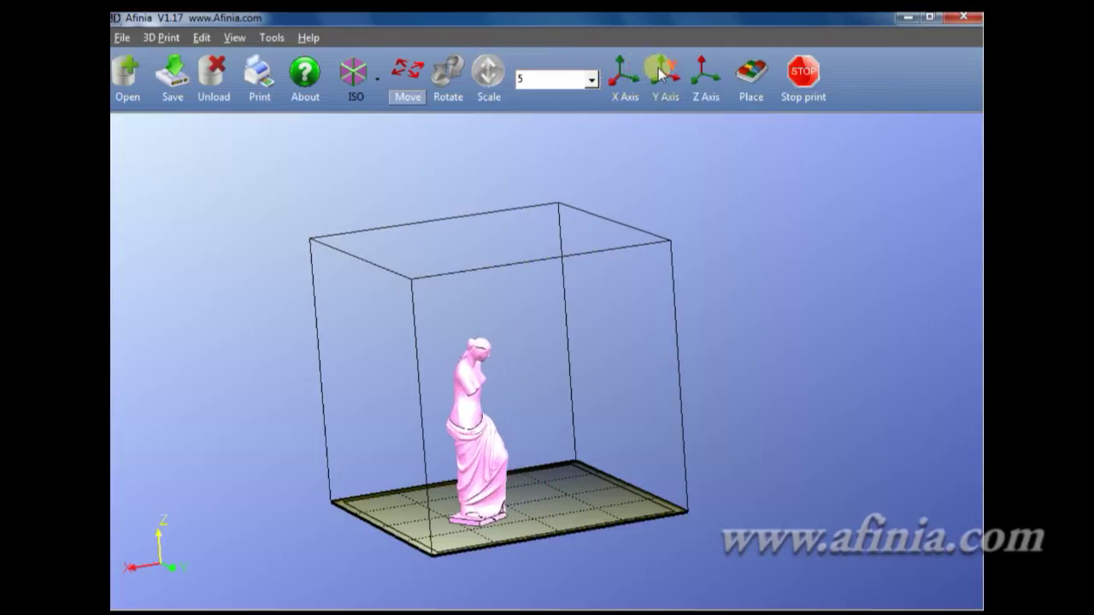
click(660, 86)
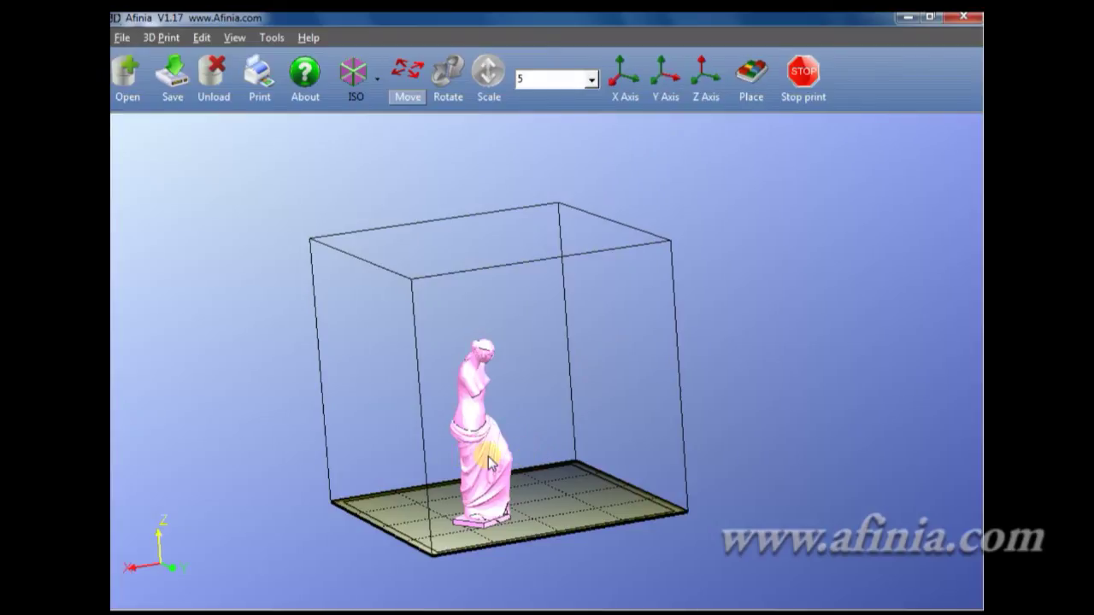
drag(489, 462, 500, 439)
click(580, 449)
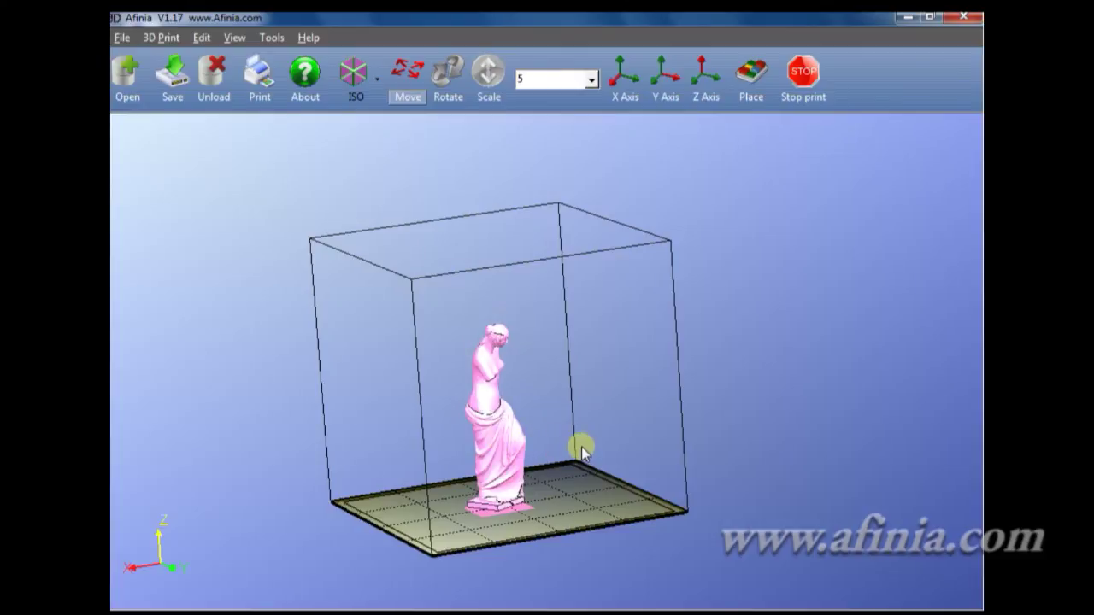